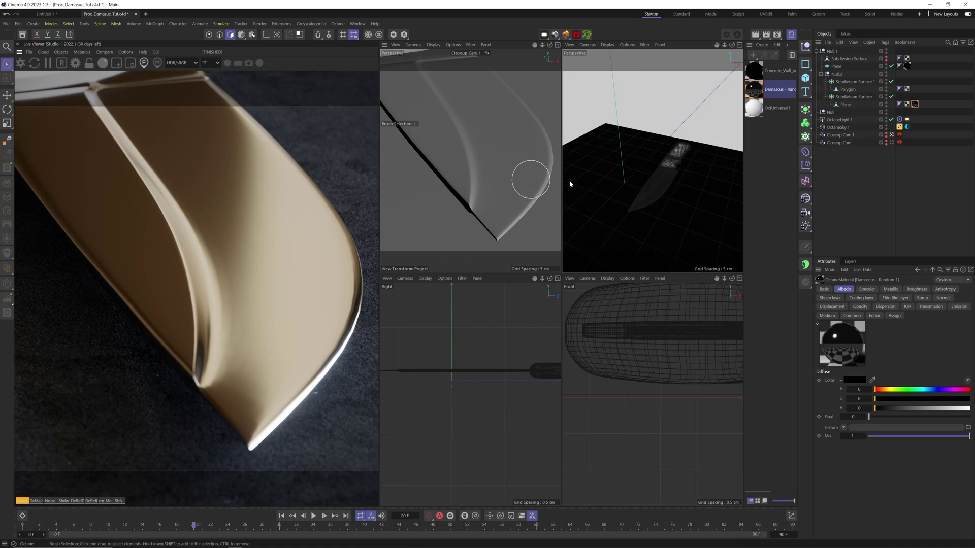
key(3)
key(2)
drag(679, 219, 697, 235)
key(1)
key(1)
drag(697, 235, 654, 208)
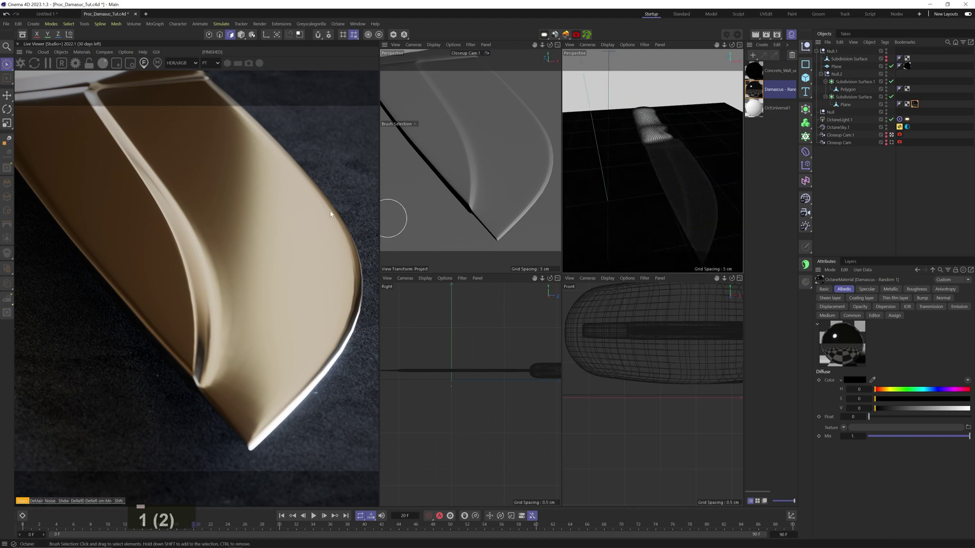
Open the Damascus material in the node editor and show its IOR settings
double_click(759, 90)
drag(769, 81, 647, 174)
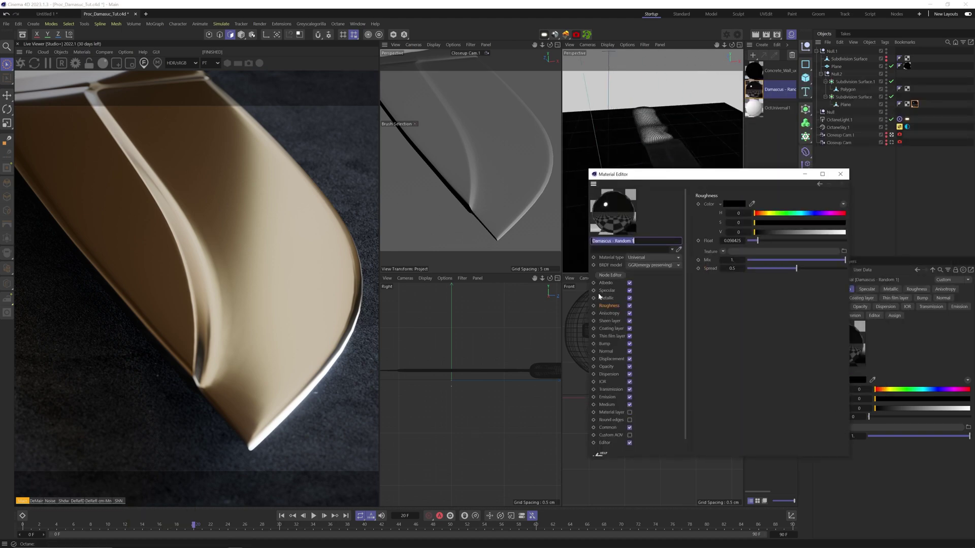
click(610, 276)
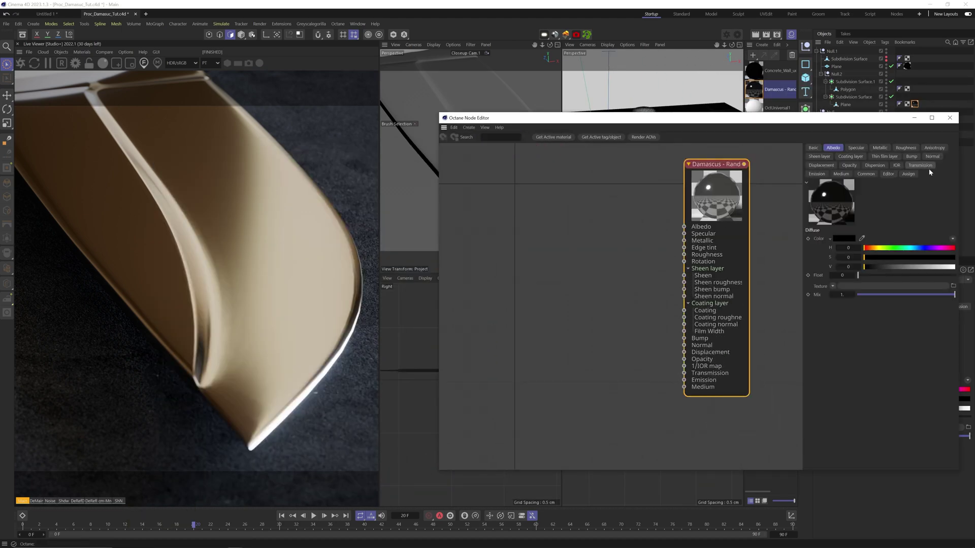
click(898, 166)
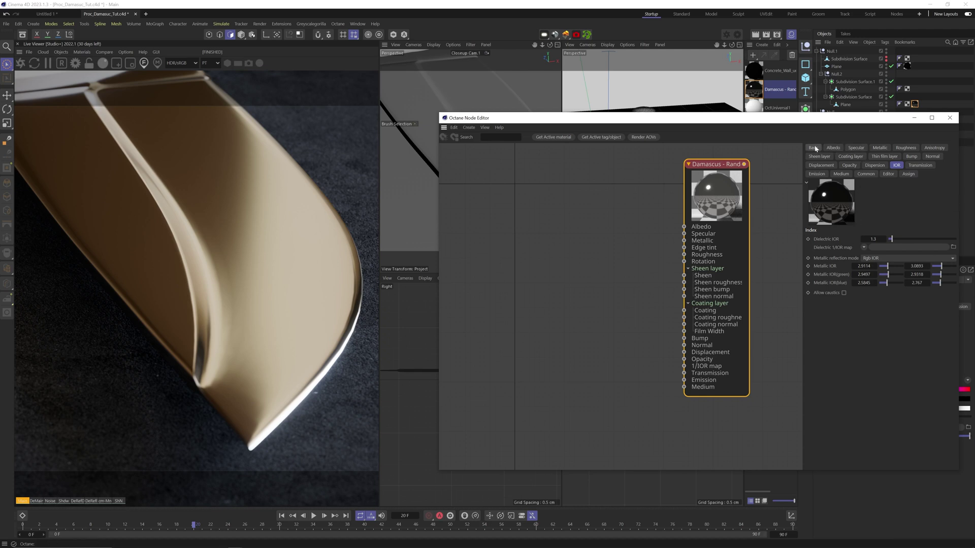
Add an Octane noise node to the material graph and connect it to the Albedo input
click(599, 316)
mouse_move(462, 331)
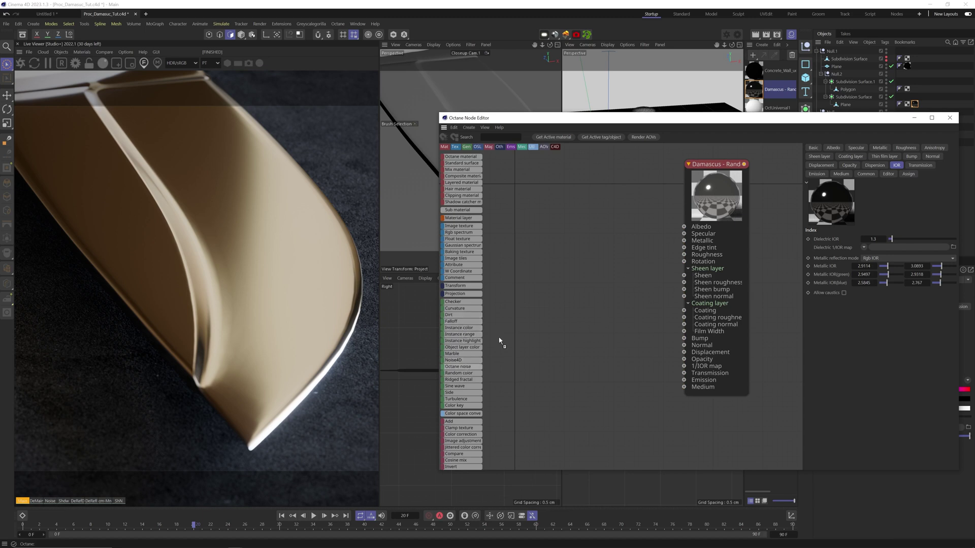
drag(500, 341, 589, 263)
middle_drag(589, 264, 672, 307)
drag(673, 306, 562, 292)
middle_drag(637, 283, 559, 289)
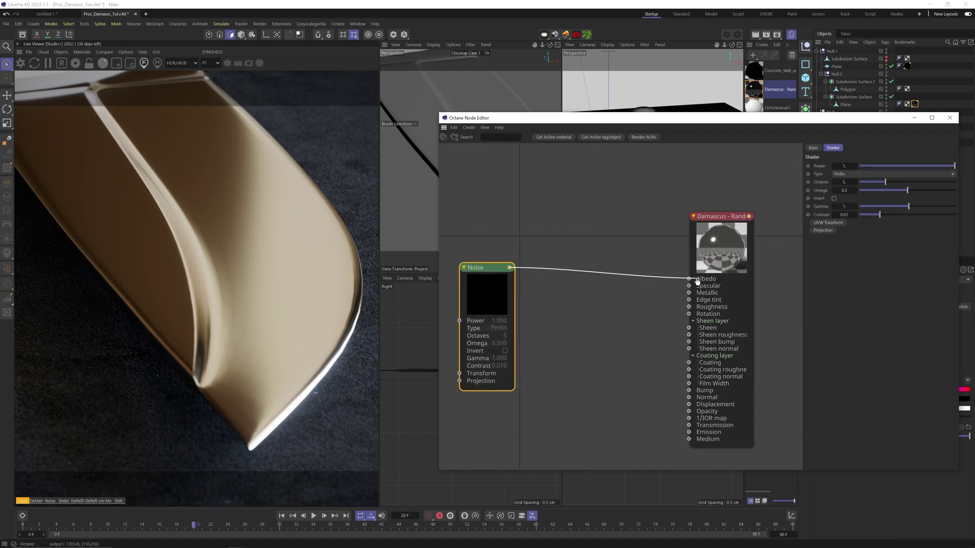
Attach a UVW transform to the noise node and scale it uniformly to about 0.063
middle_drag(665, 289, 780, 280)
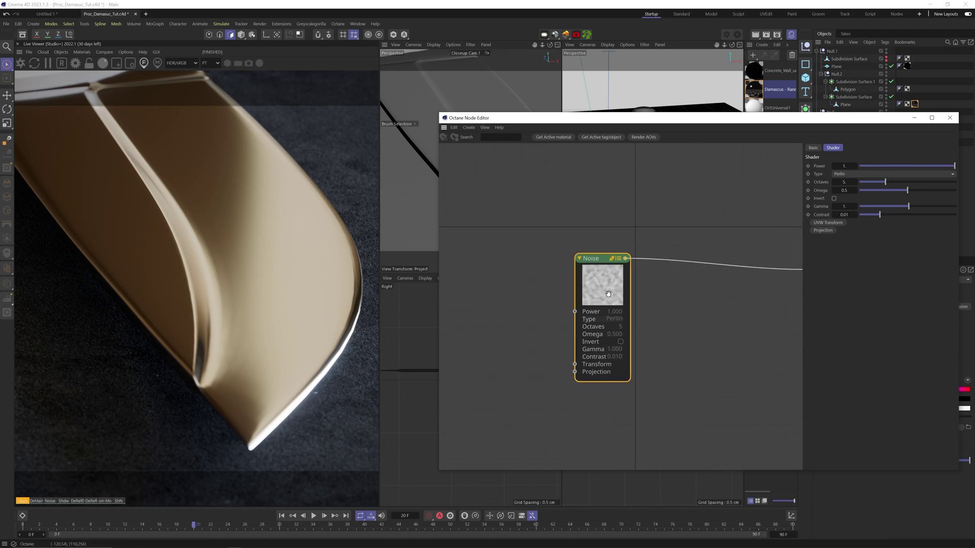
click(838, 223)
click(523, 365)
drag(910, 238, 899, 238)
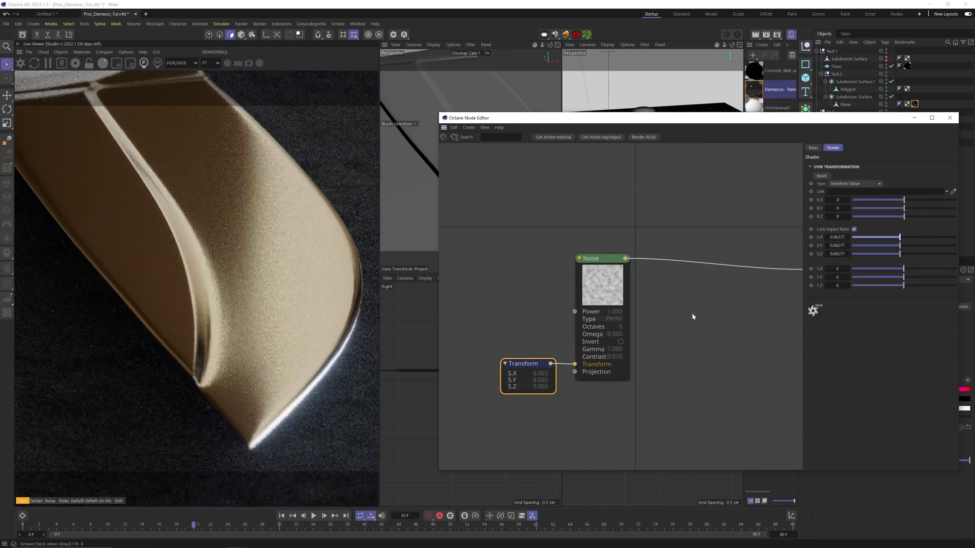
Move the noise connection from the Damascus material's Albedo input to its Metallic input
middle_drag(642, 315, 470, 330)
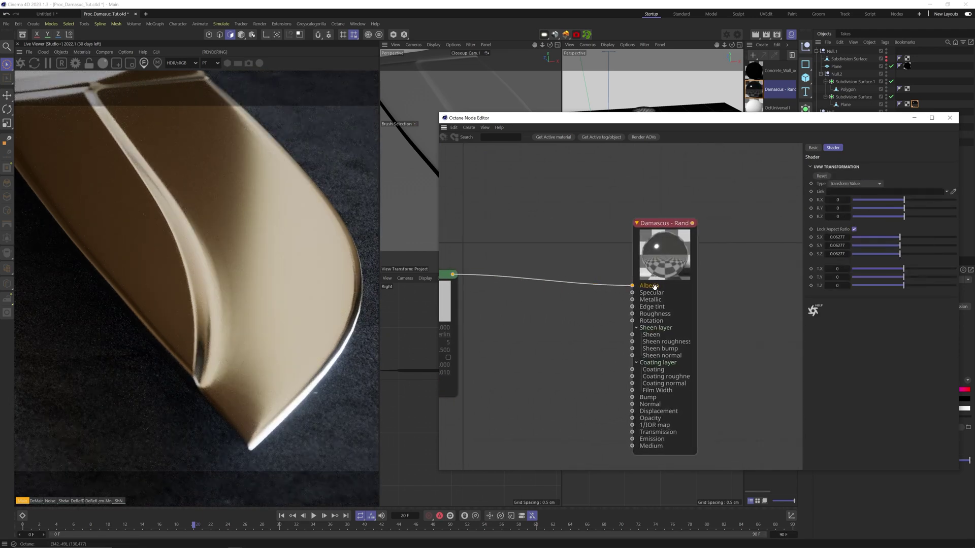
click(655, 346)
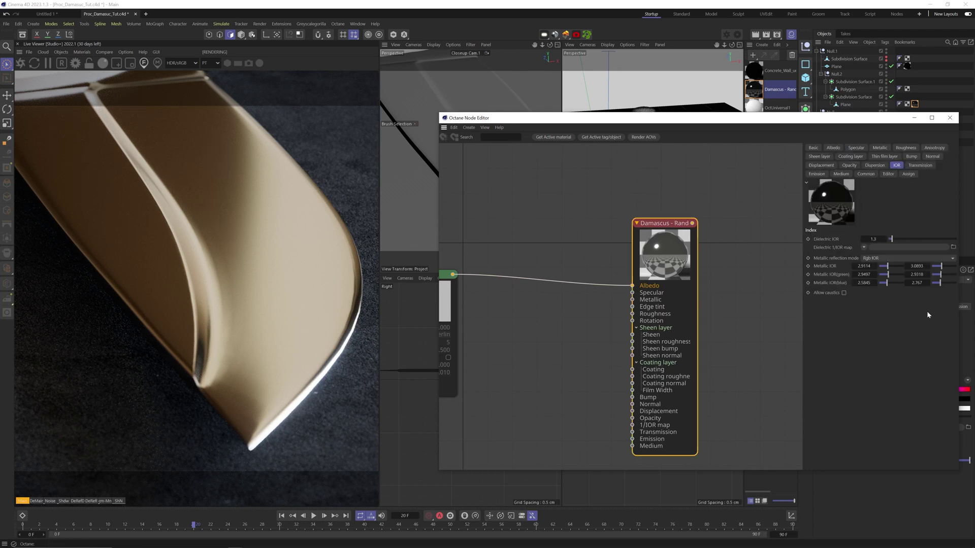
middle_drag(625, 295, 659, 293)
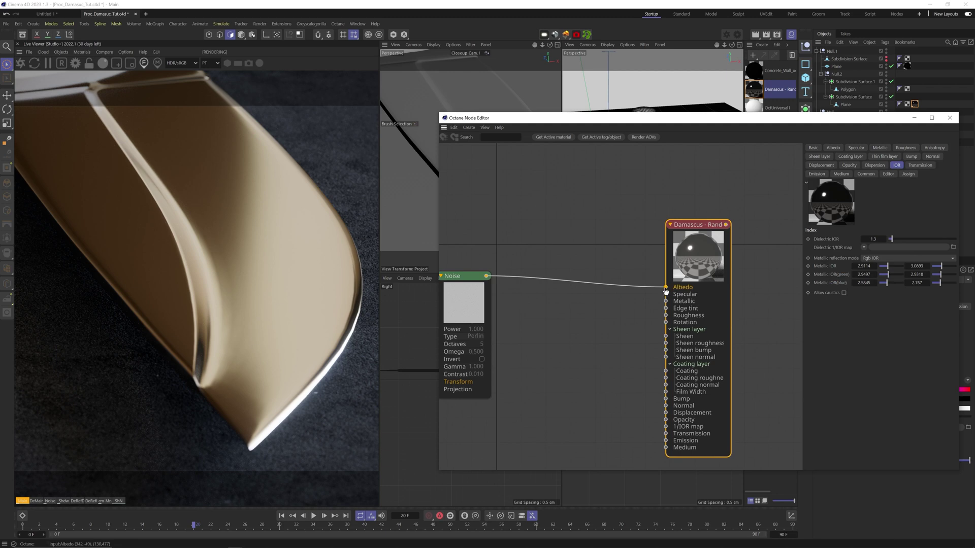
drag(665, 288, 666, 305)
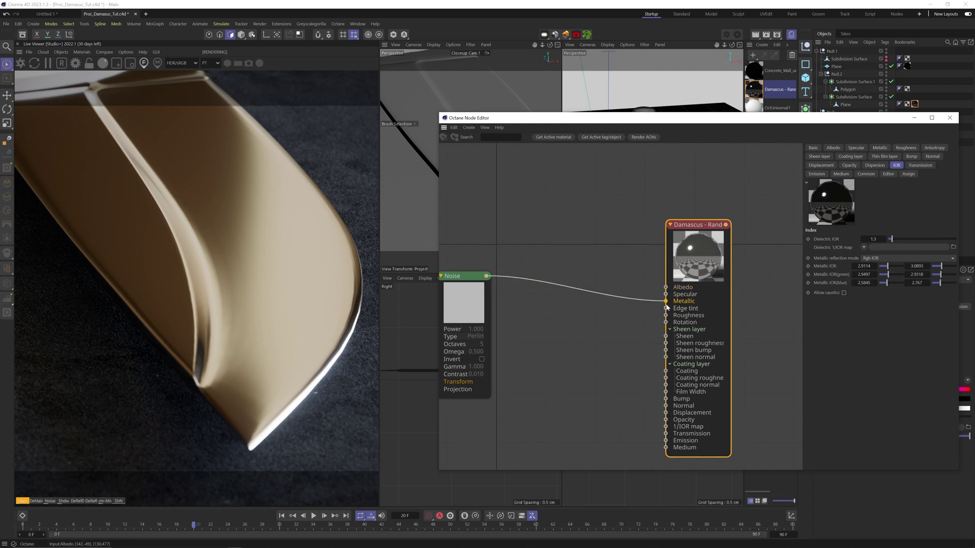
Solo the noise node to preview its pattern alone on the blade
middle_drag(574, 330, 650, 323)
right_click(554, 296)
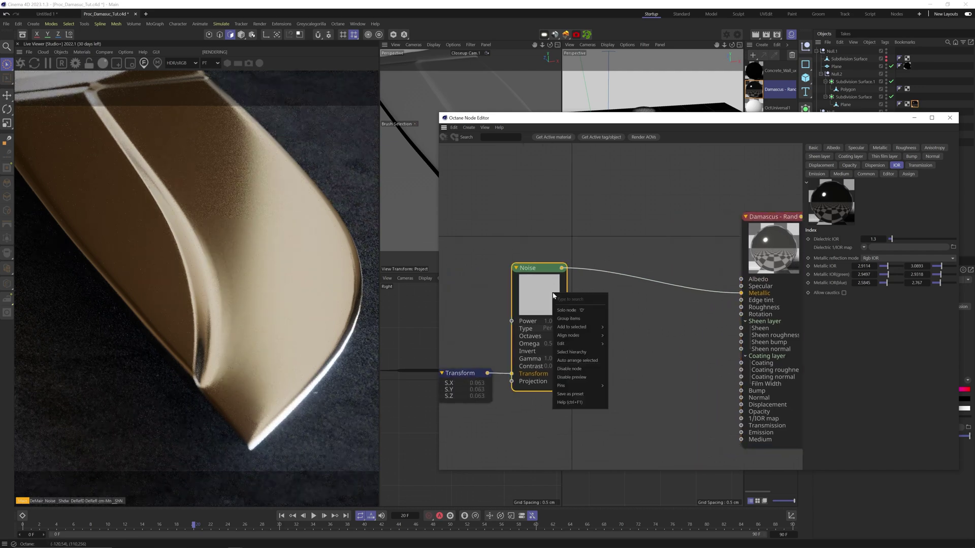
click(567, 310)
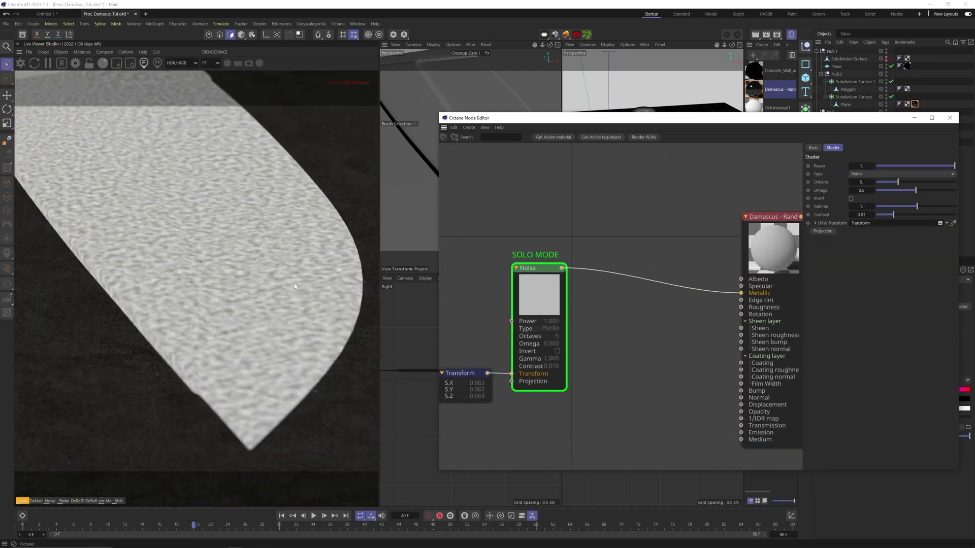
Set the noise transform's scale to about 0.864 and the noise contrast to about 186.61, and end its solo preview
middle_drag(531, 396, 608, 391)
click(539, 370)
drag(899, 238, 956, 215)
click(728, 281)
middle_drag(659, 304, 534, 315)
right_click(513, 298)
click(537, 312)
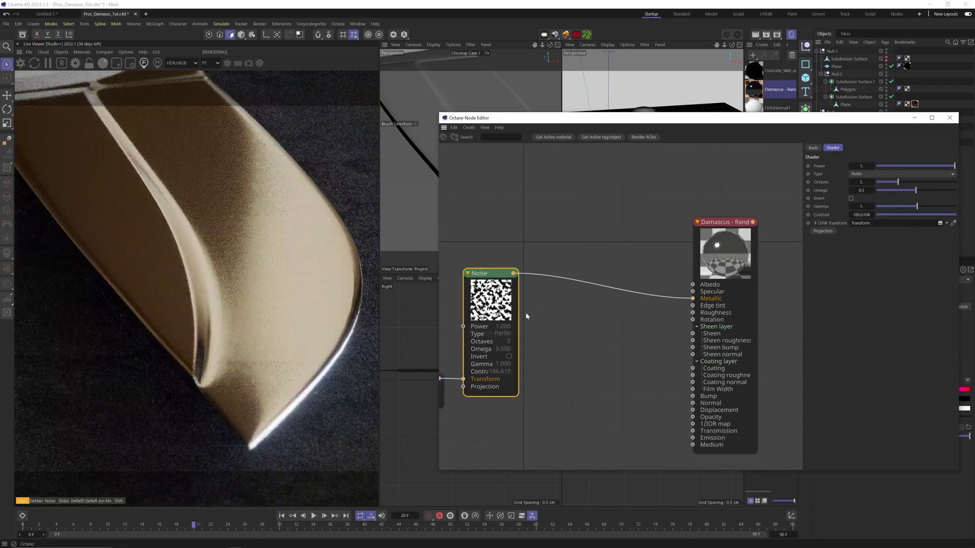
Set the material's diffuse colour value (V) to about 0.067 and the noise contrast to about 0.607
click(720, 263)
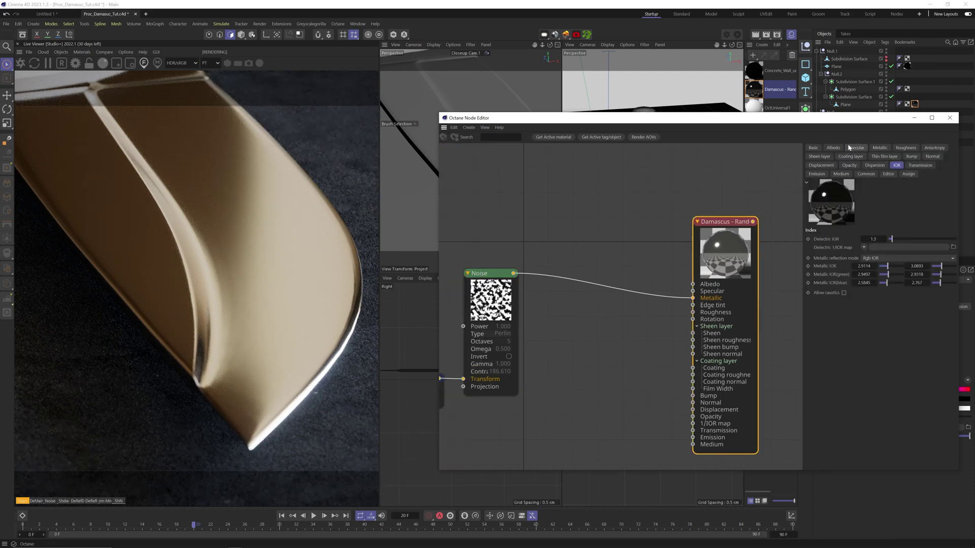
click(832, 147)
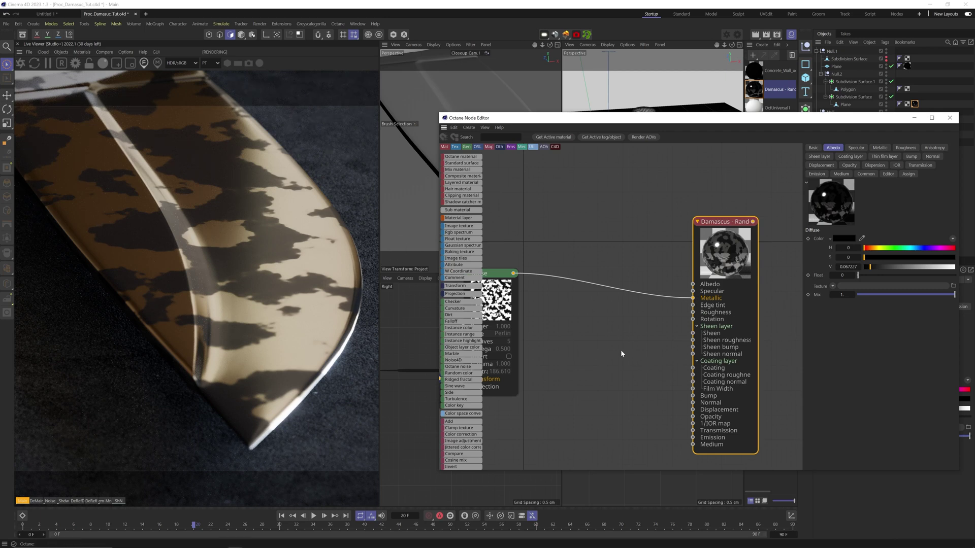
middle_drag(620, 349, 600, 336)
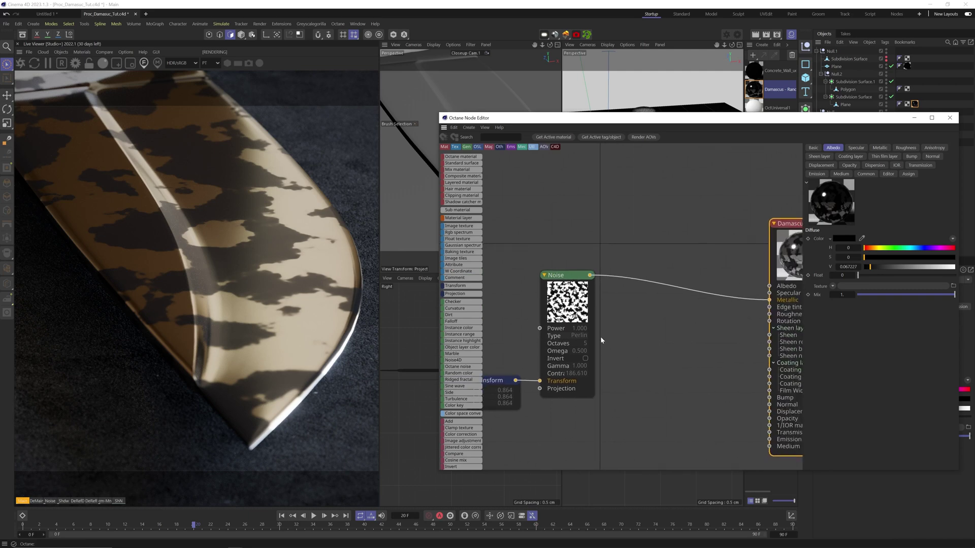
click(562, 303)
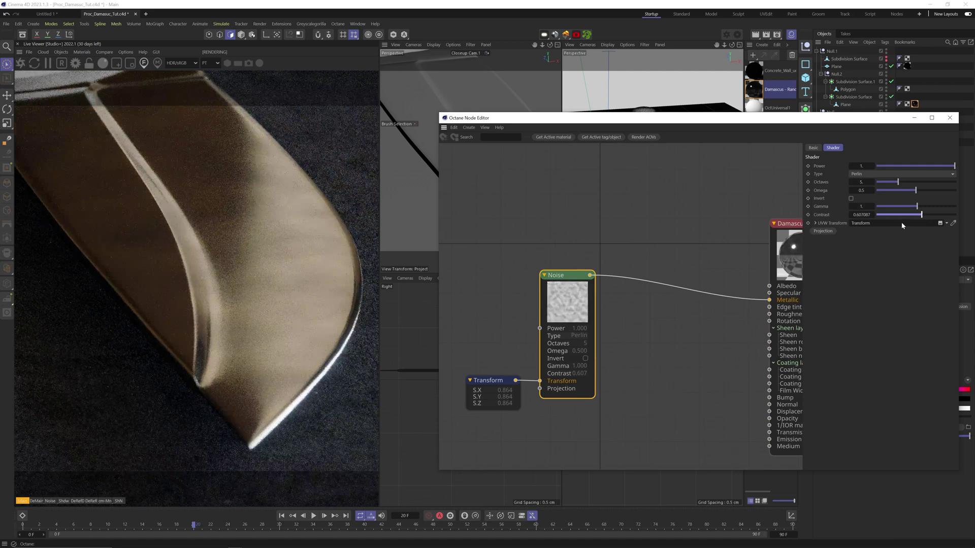
Insert a Random map node between the noise and the Metallic input, solo it, and raise its input scale to the maximum
mouse_move(456, 421)
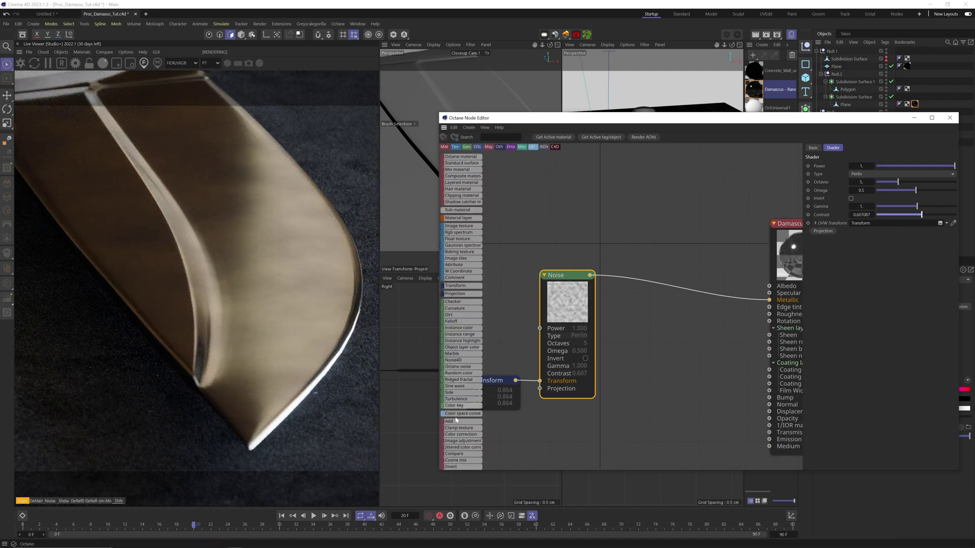
scroll(456, 425, down, 5)
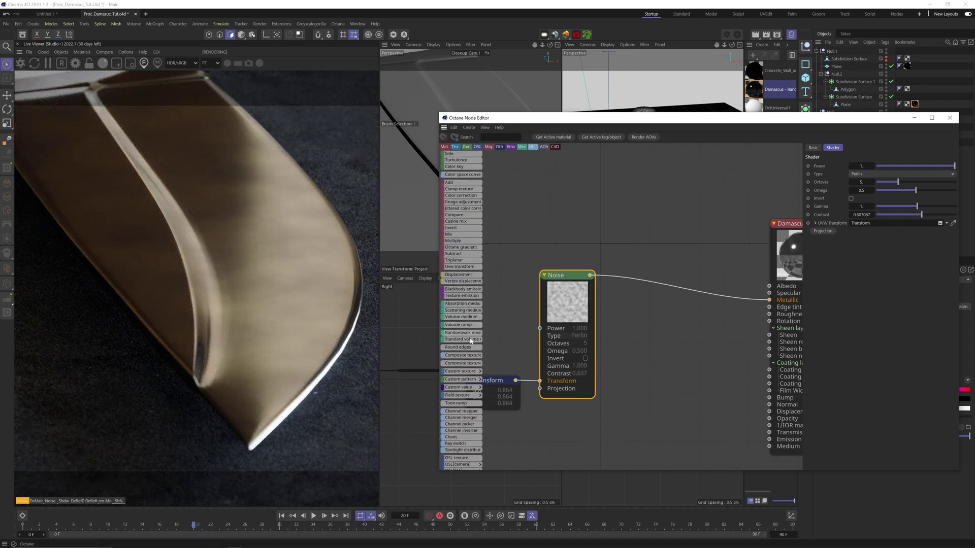
click(461, 372)
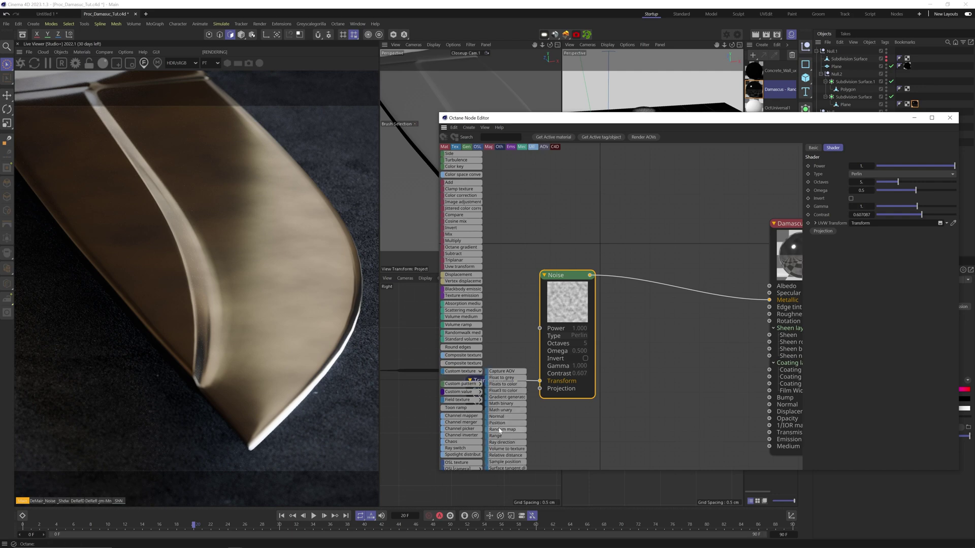
drag(631, 276, 632, 275)
right_click(630, 277)
click(647, 300)
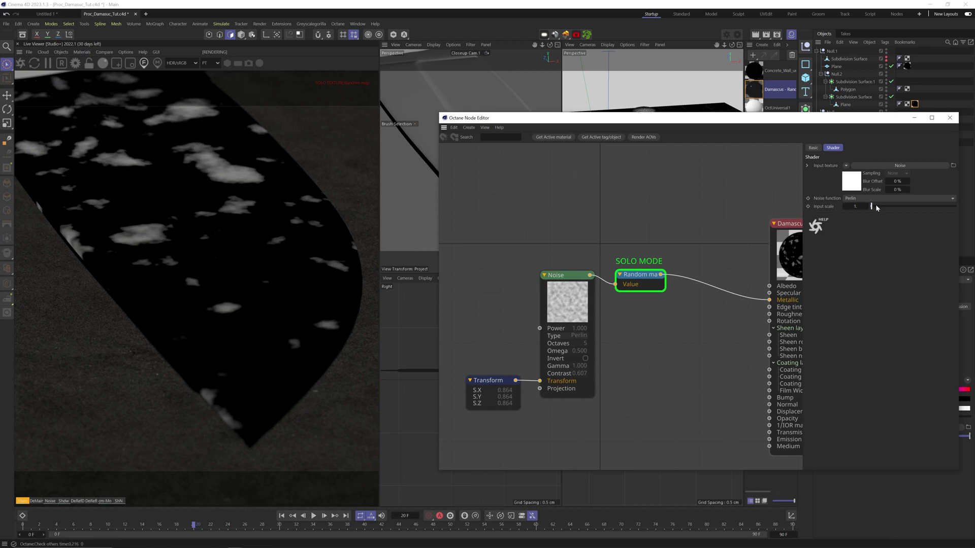
drag(875, 204, 962, 202)
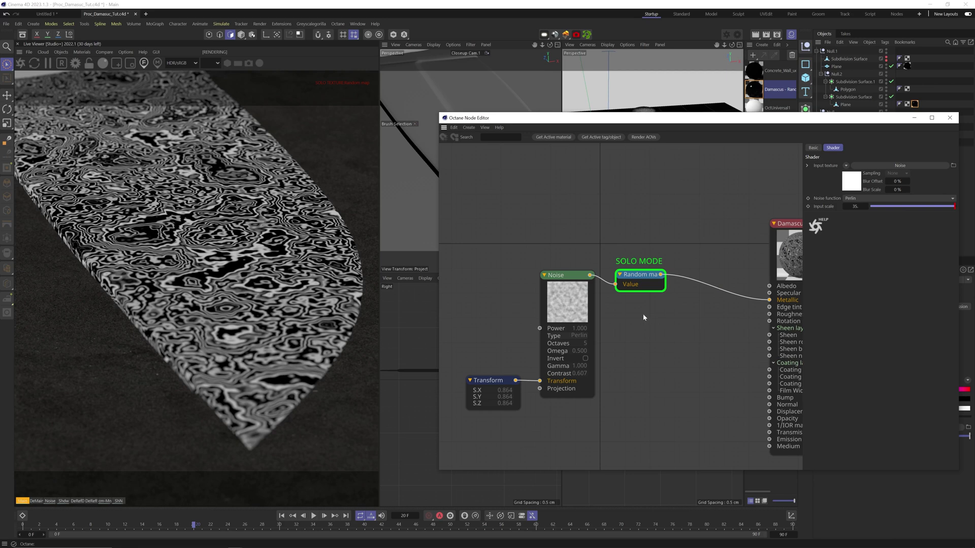
Try an omega of 1 on the noise node and inspect the blade pattern up close
click(567, 304)
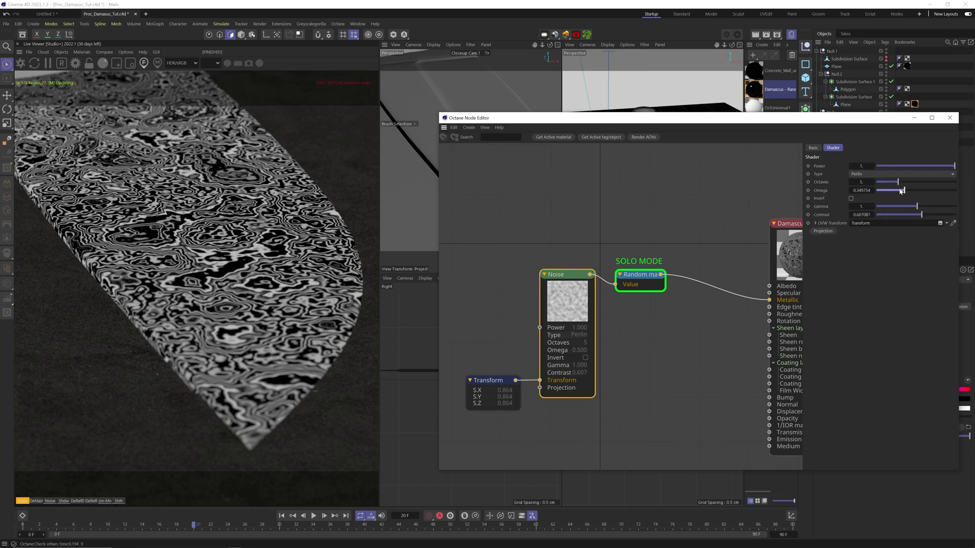
drag(901, 190, 956, 189)
scroll(244, 223, up, 7)
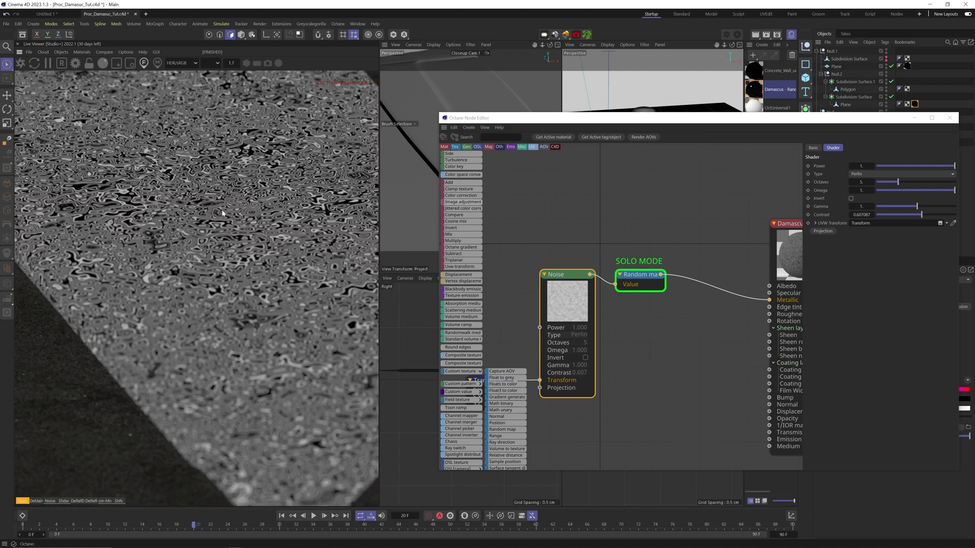
scroll(252, 243, down, 6)
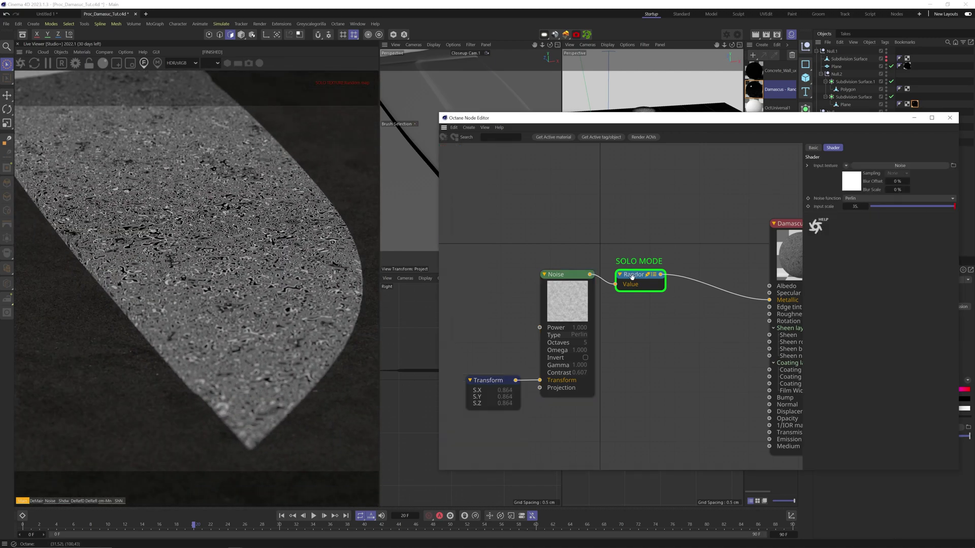
Set the noise's omega to about 0.365 and its contrast to about 0.056, and end the Random map's solo preview
drag(917, 190, 886, 214)
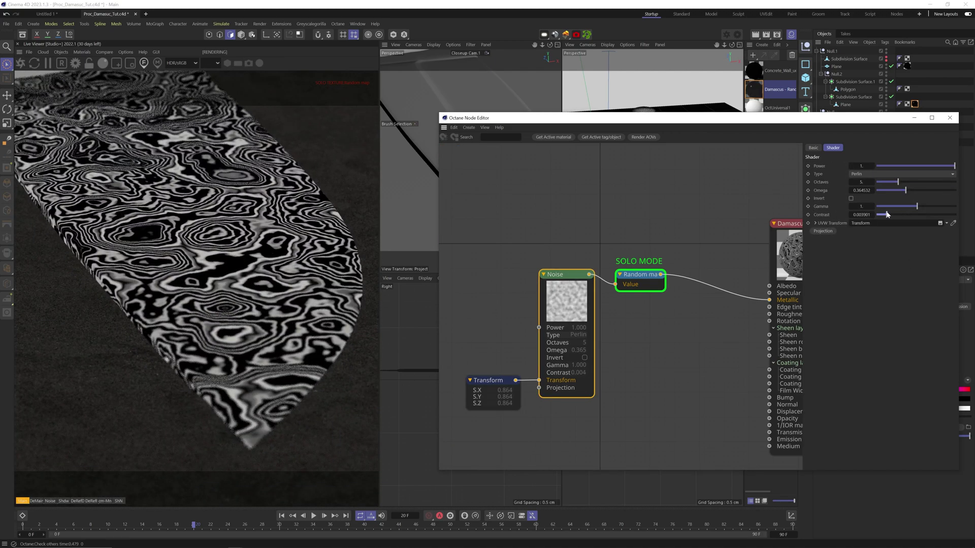
middle_drag(795, 274, 704, 281)
right_click(543, 278)
click(562, 299)
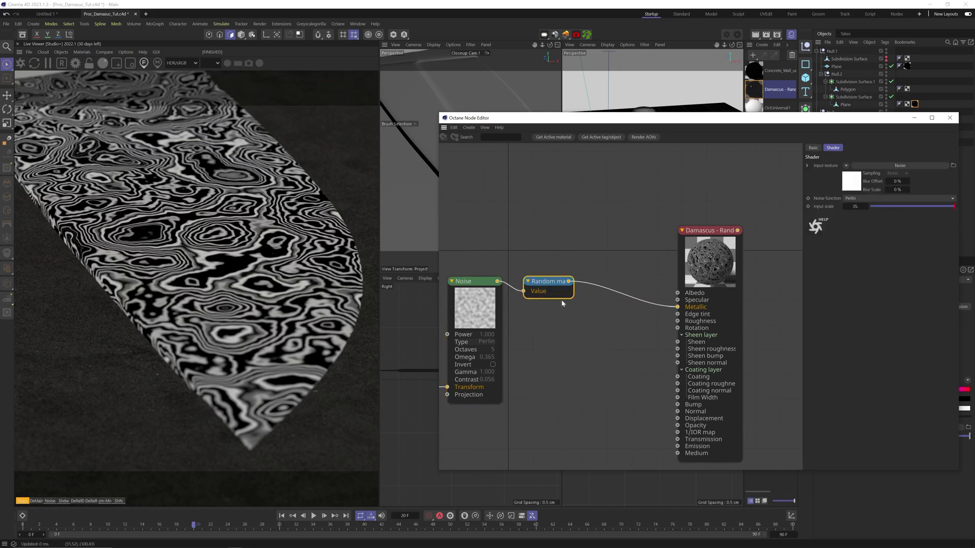
Insert a gradient node between the Random map and the Metallic input, and bring its knots close together near the black end
right_click(459, 271)
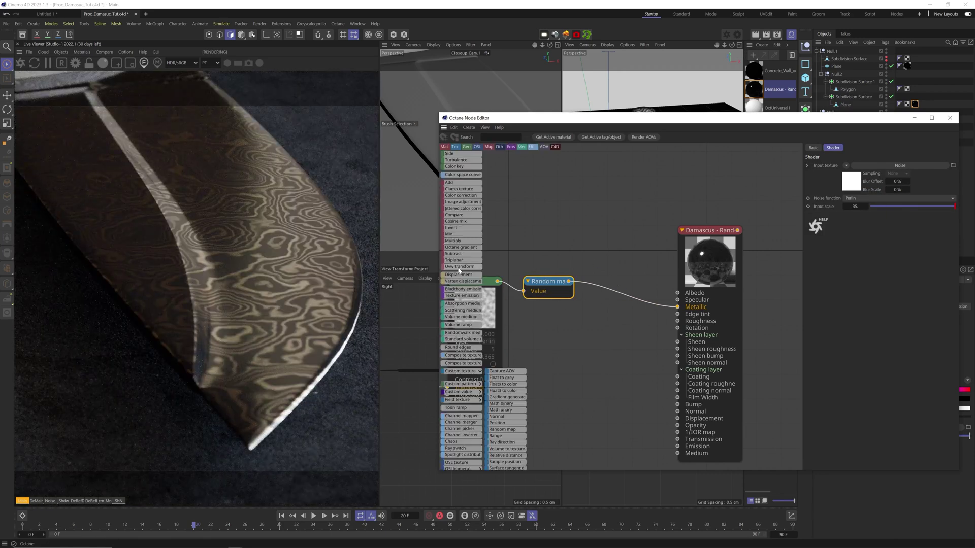
drag(603, 290, 604, 292)
drag(604, 292, 614, 280)
drag(844, 246, 863, 247)
drag(951, 246, 850, 247)
drag(850, 247, 852, 247)
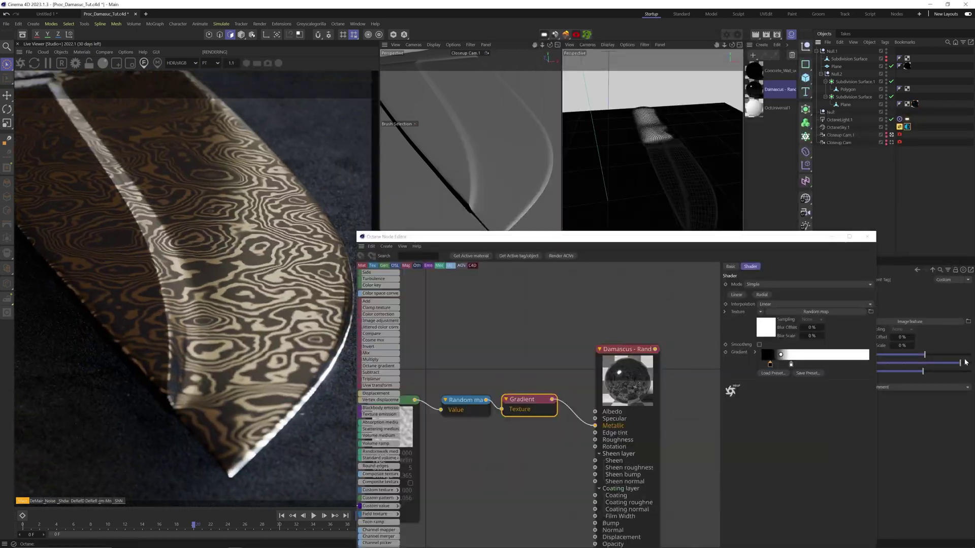
Adjust the sky's image environment to change the blade's reflections, and check the pattern up close in the render
drag(923, 362, 964, 365)
drag(611, 236, 605, 150)
scroll(260, 287, up, 5)
scroll(261, 286, down, 1)
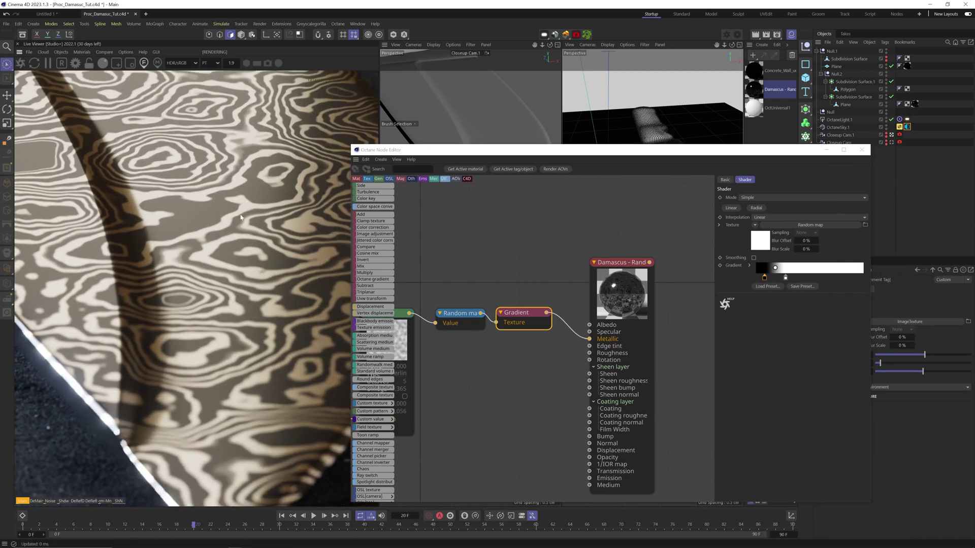
Add a second noise node below the first one and connect it to the material's Bump input
middle_drag(514, 417, 583, 314)
scroll(380, 369, up, 5)
drag(376, 288, 659, 333)
drag(554, 404, 456, 413)
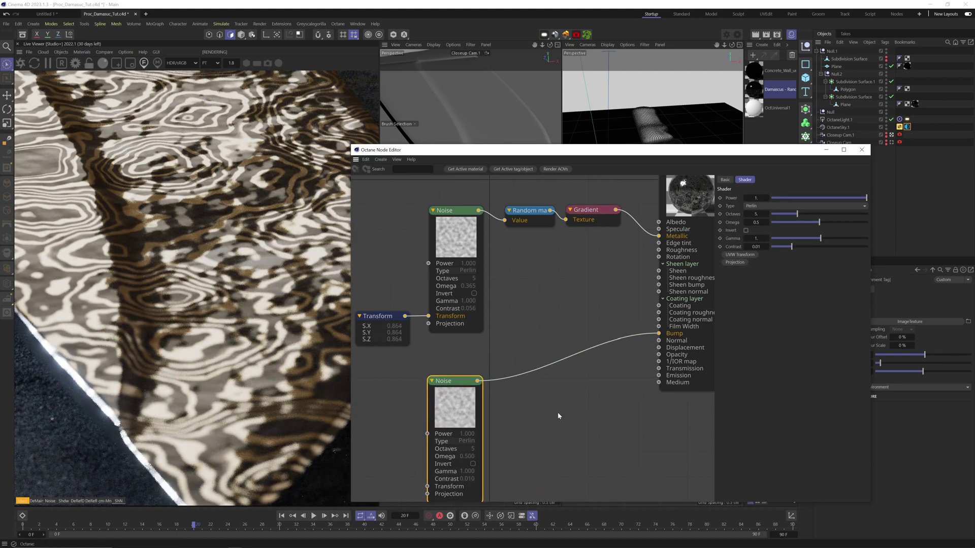
Give the bump noise a transform with unlocked aspect ratio, scaled to about 0.591 in X, 0.003 in Y and 0.055 in Z
middle_drag(558, 416, 596, 357)
click(740, 255)
click(415, 427)
mouse_move(840, 270)
mouse_down()
mouse_move(778, 278)
mouse_move(836, 271)
mouse_up()
click(765, 261)
click(809, 286)
Solo the bump noise while setting its transform's Z scale to about 0.552, and return to the full material
right_click(481, 323)
click(508, 370)
click(415, 427)
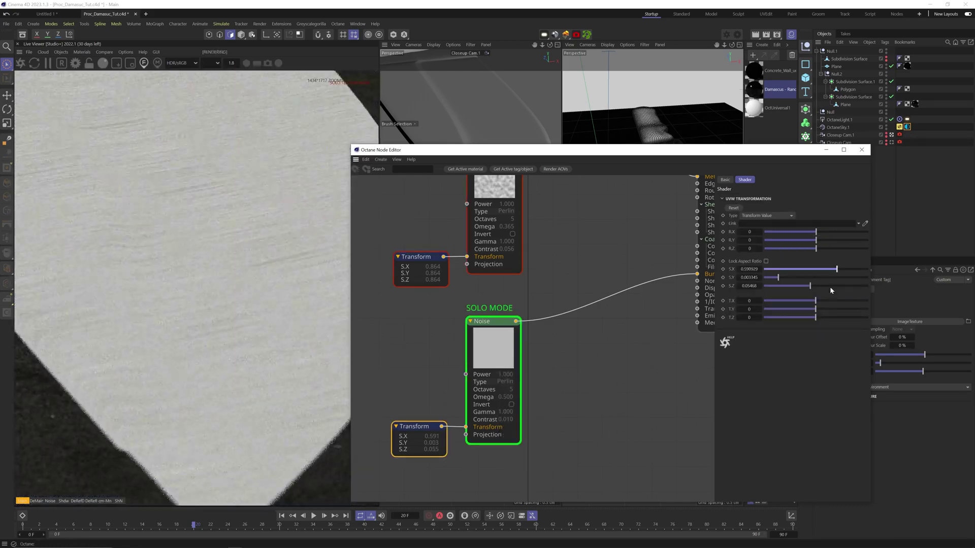
click(835, 286)
right_click(495, 323)
click(521, 367)
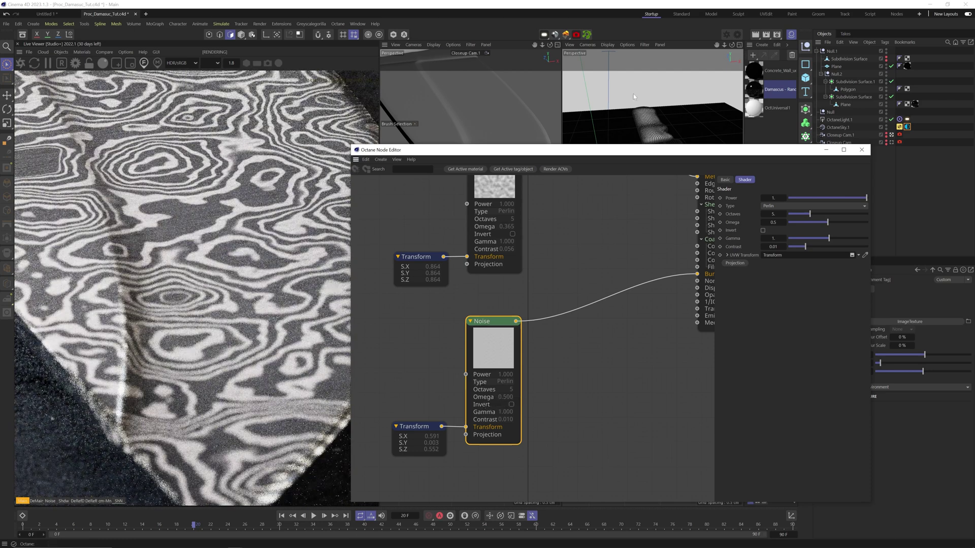
Add a second gradient node fed by the Random map and place it below, beside the material's Bump input
middle_drag(605, 267, 555, 353)
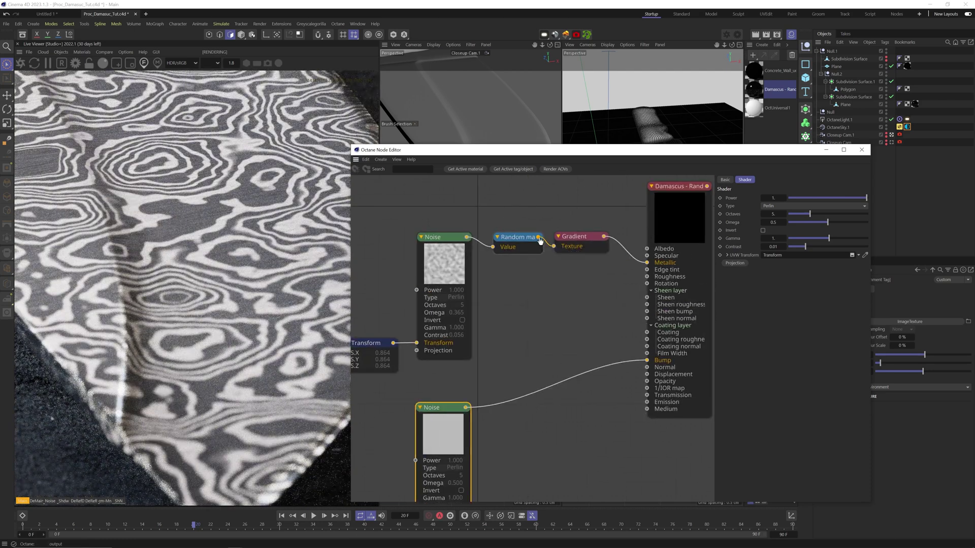
drag(539, 238, 588, 322)
text(grad)
key(Down)
key(Return)
drag(565, 354, 539, 339)
Insert a Mix texture before the Bump input, with the new gradient as Texture1 and the bump noise as Texture2
mouse_move(370, 405)
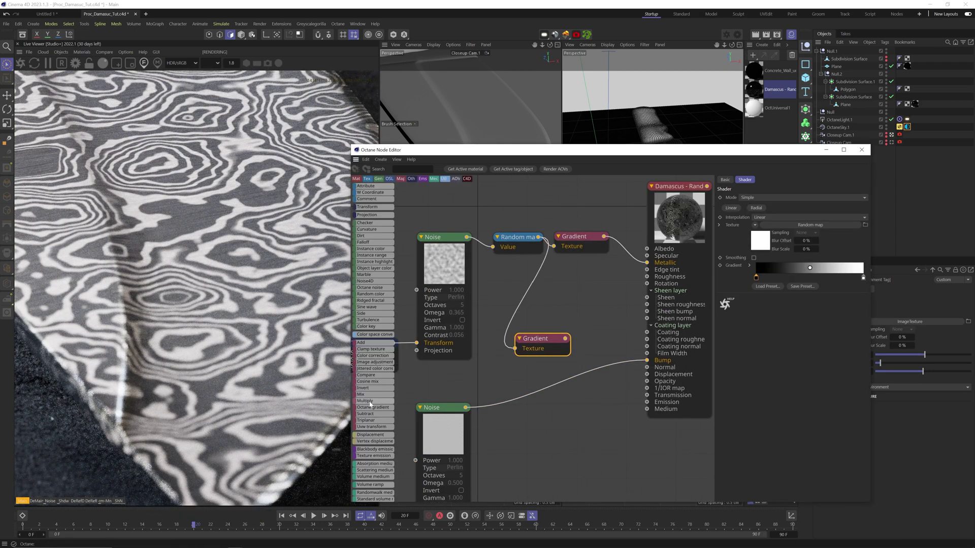
drag(631, 340, 593, 345)
mouse_move(555, 345)
mouse_down()
mouse_move(546, 346)
mouse_move(566, 349)
mouse_up()
drag(588, 333, 583, 365)
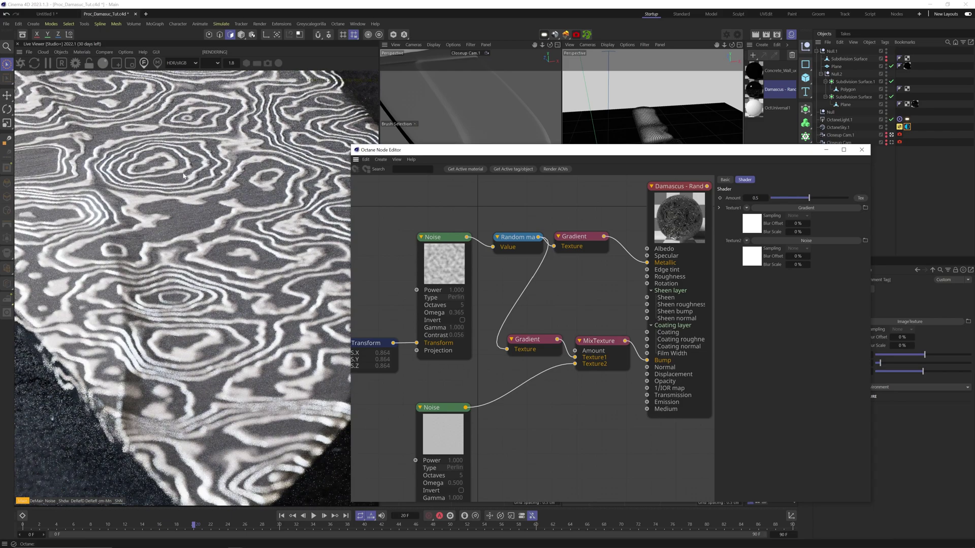
Tighten the bump pattern gradient by moving its white knot to about 30.6% and setting that knot's value to 40%
scroll(529, 345, down, 1)
click(527, 345)
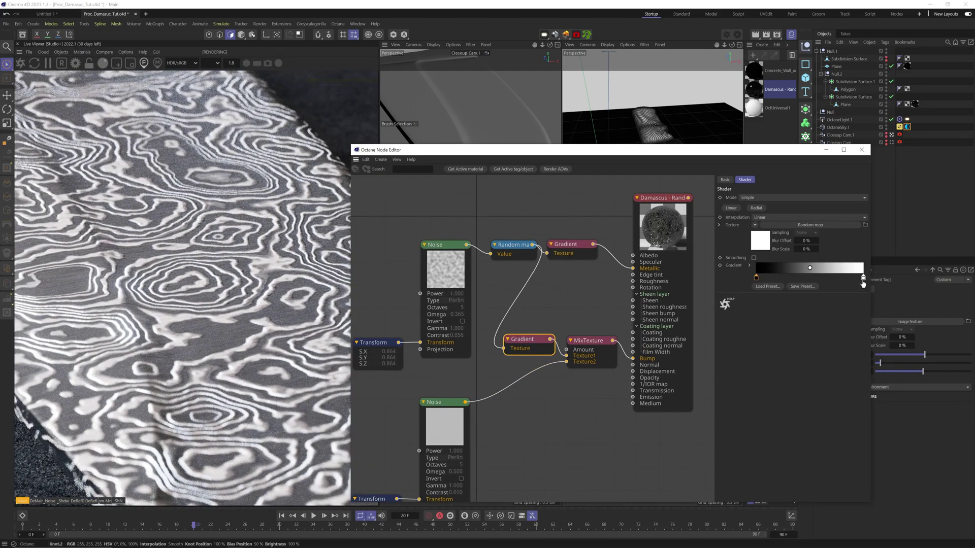
drag(838, 282, 804, 280)
click(756, 280)
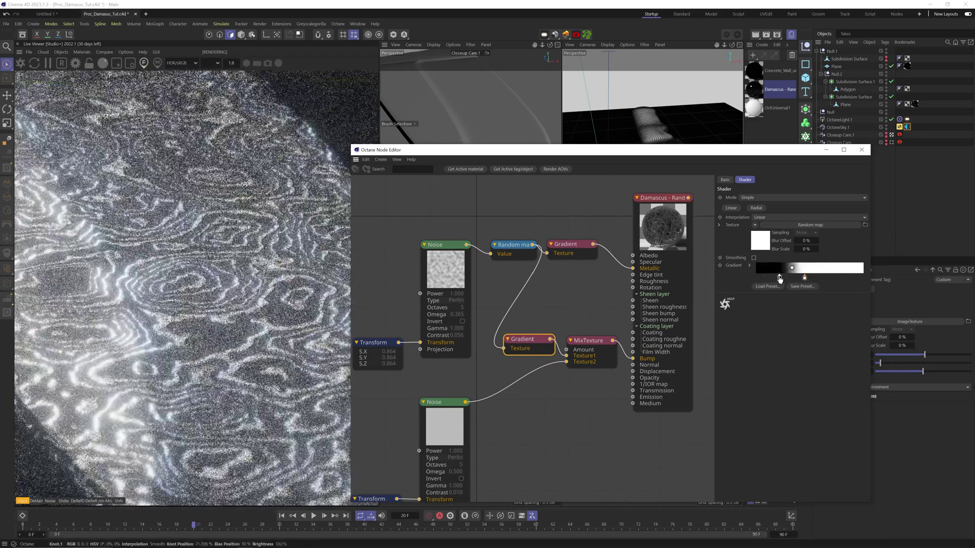
scroll(244, 357, up, 3)
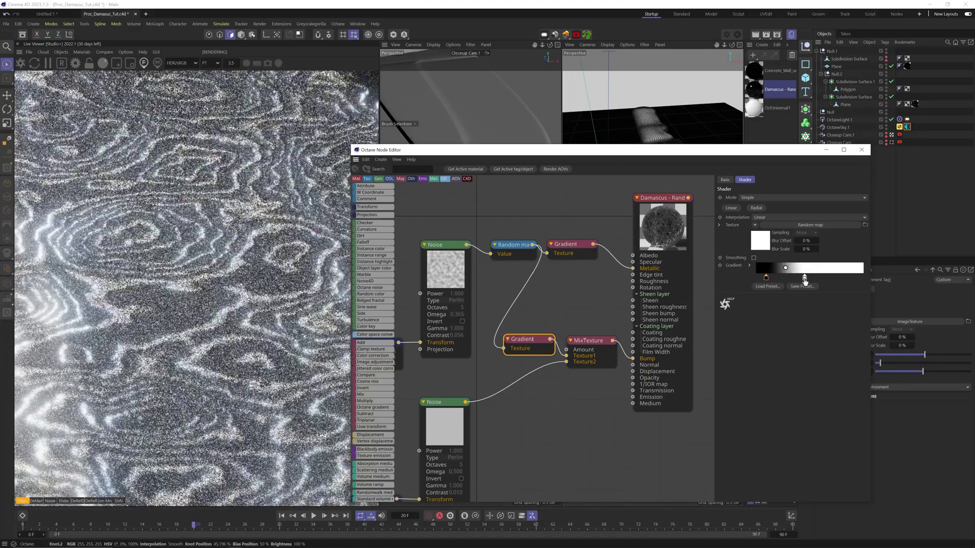
drag(805, 281, 755, 279)
drag(823, 279, 790, 279)
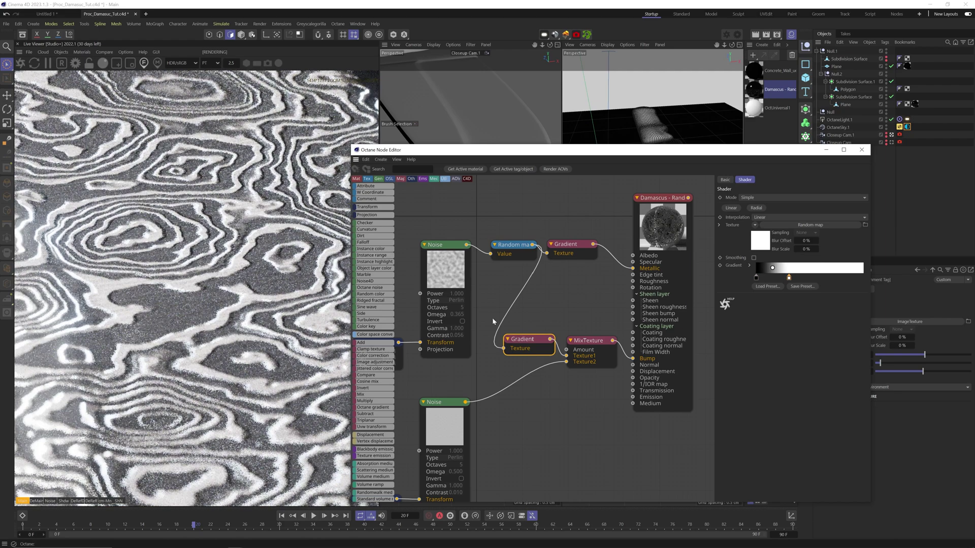
double_click(789, 278)
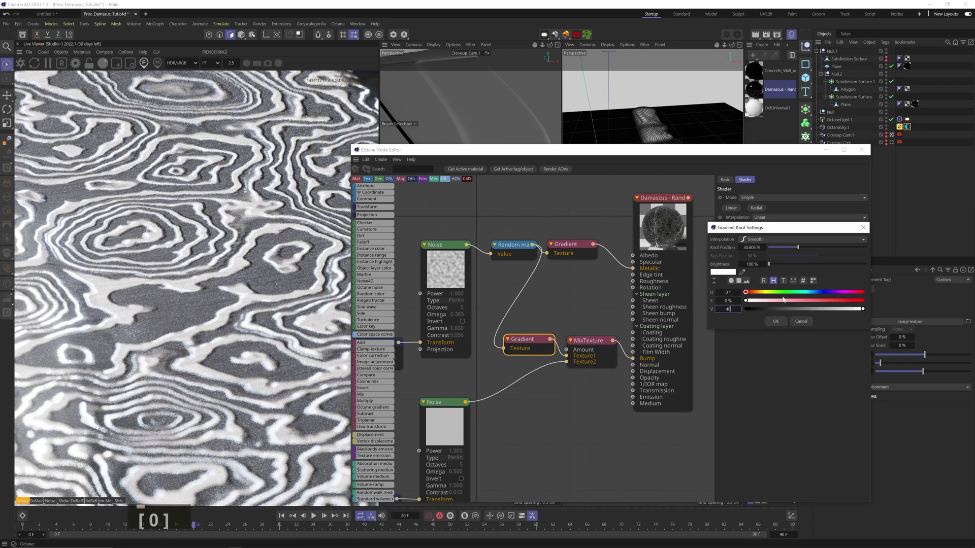
key(Return)
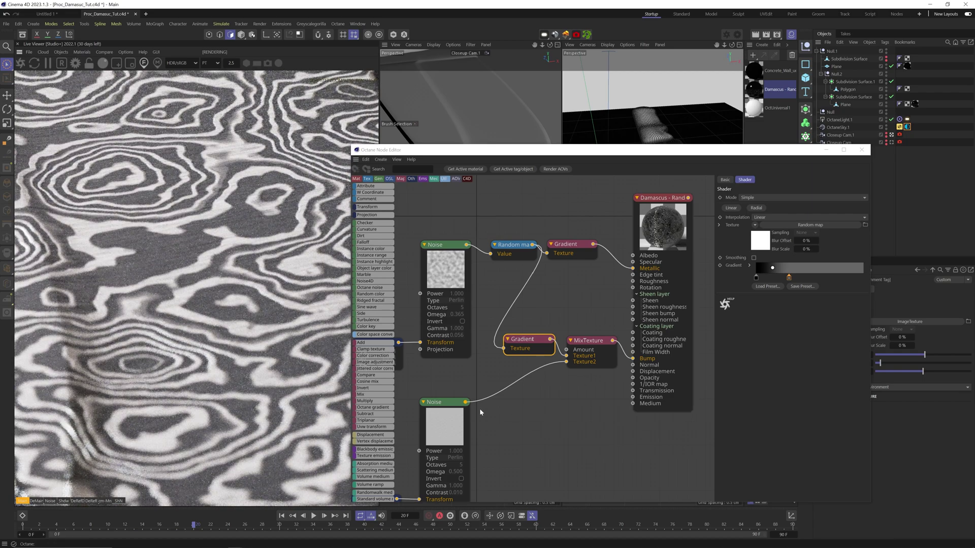
Insert a gradient between the bump noise and the mix node, and darken its white knot to dark gray
drag(514, 381, 512, 377)
mouse_move(538, 386)
alt+mouse_down()
mouse_move(525, 363)
mouse_move(533, 384)
alt+mouse_up()
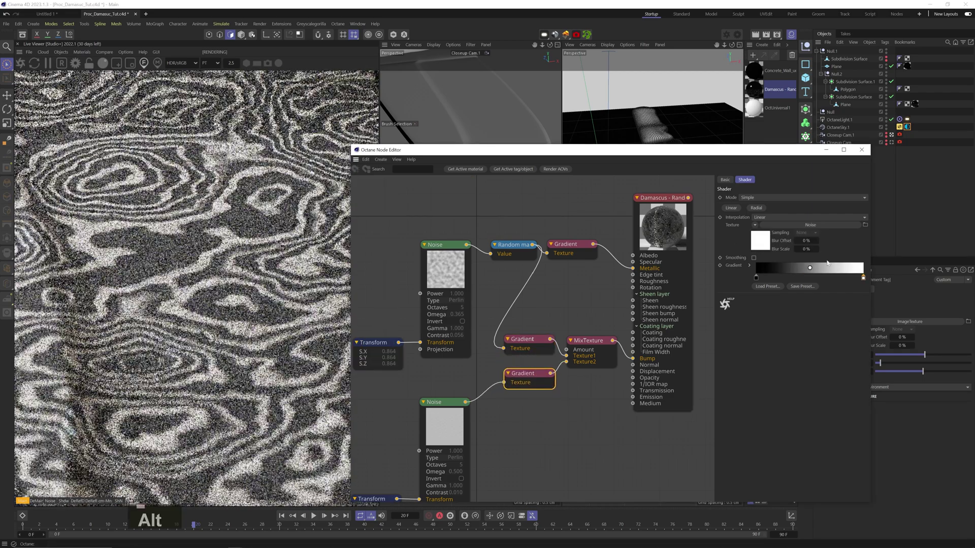
double_click(863, 278)
drag(809, 307, 787, 306)
click(794, 322)
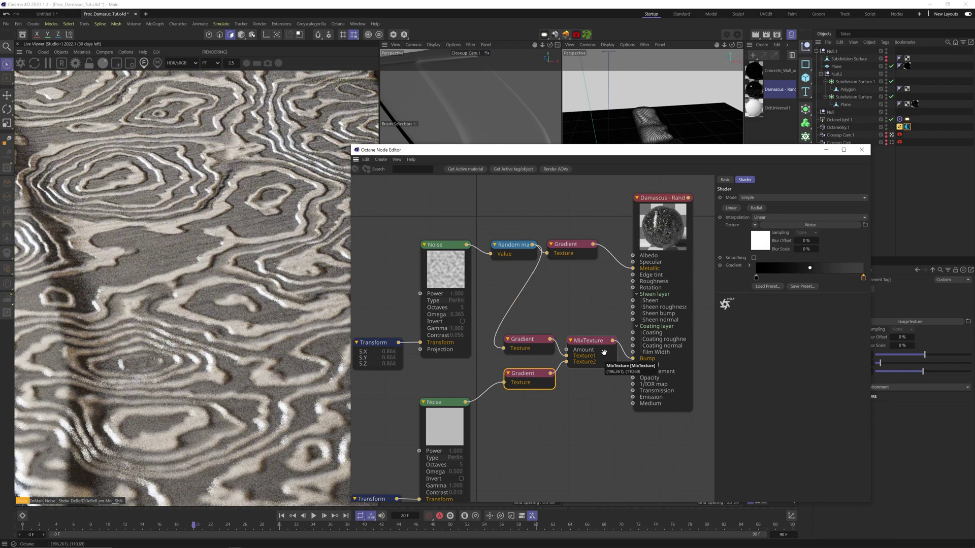
Set the bump mix node's amount to about 0.869 and check the blade in the render
click(604, 352)
drag(807, 201, 838, 197)
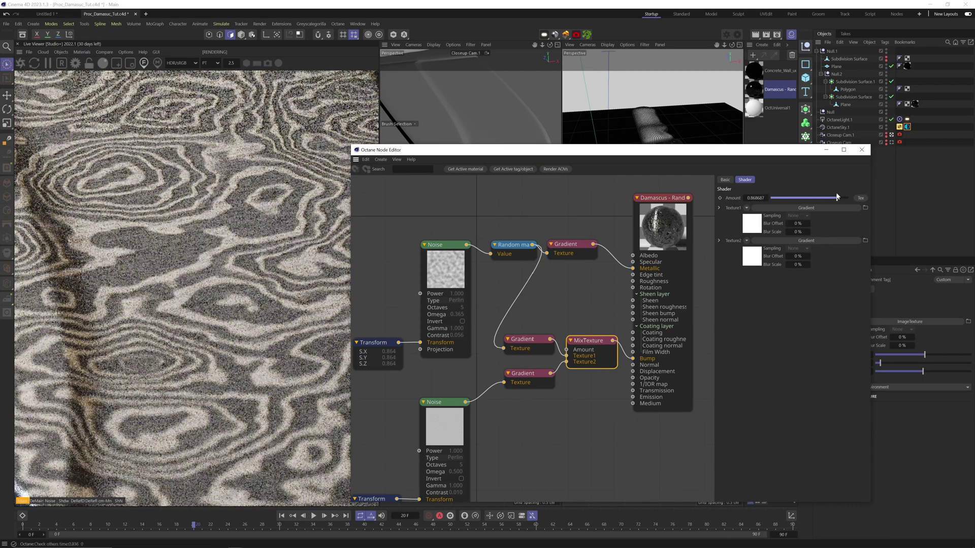
scroll(264, 284, down, 3)
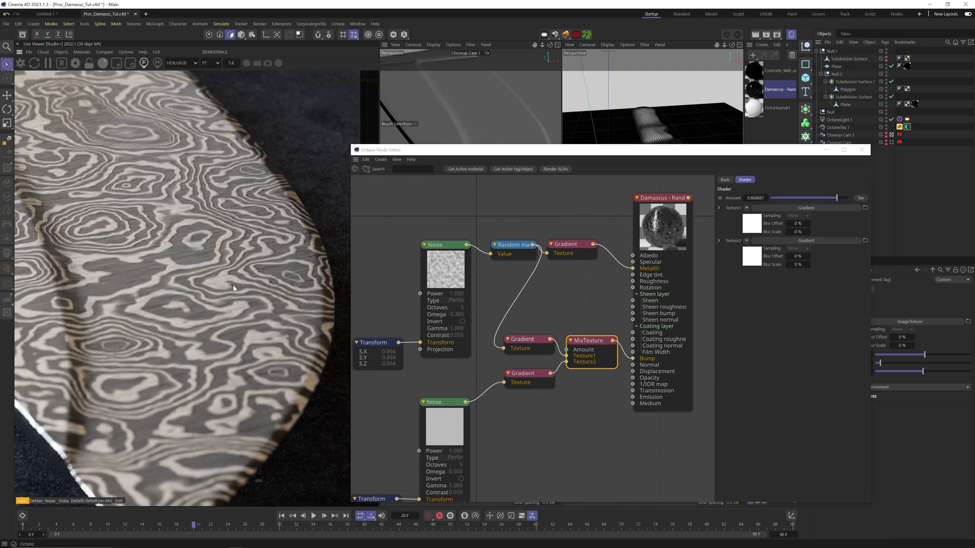
Darken the end knot of the bump noise's gradient further to weaken the fine bump
scroll(264, 285, up, 2)
click(529, 375)
double_click(863, 277)
click(794, 321)
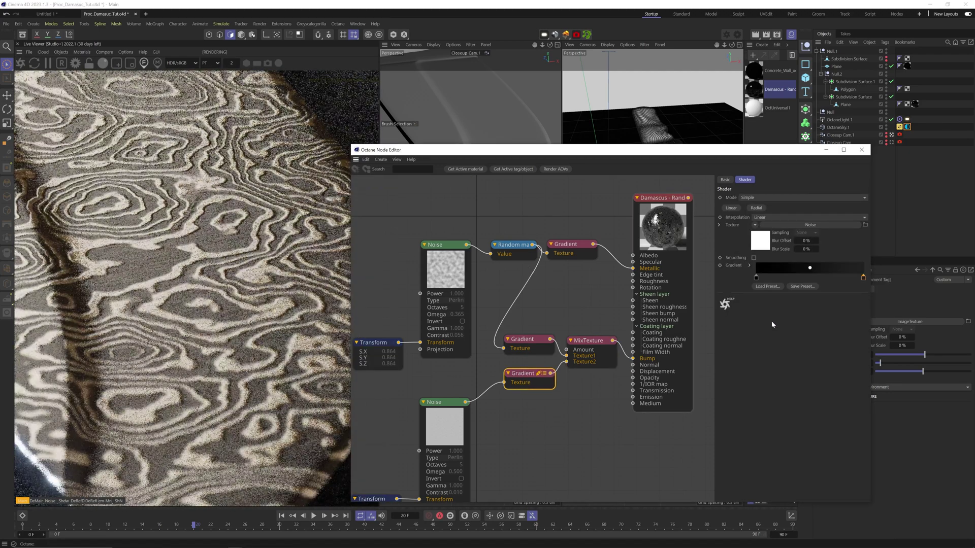
Lower the light knot of the bump pattern gradient to a value of 22% and inspect the blade
click(589, 341)
click(527, 339)
double_click(788, 278)
drag(792, 310, 770, 310)
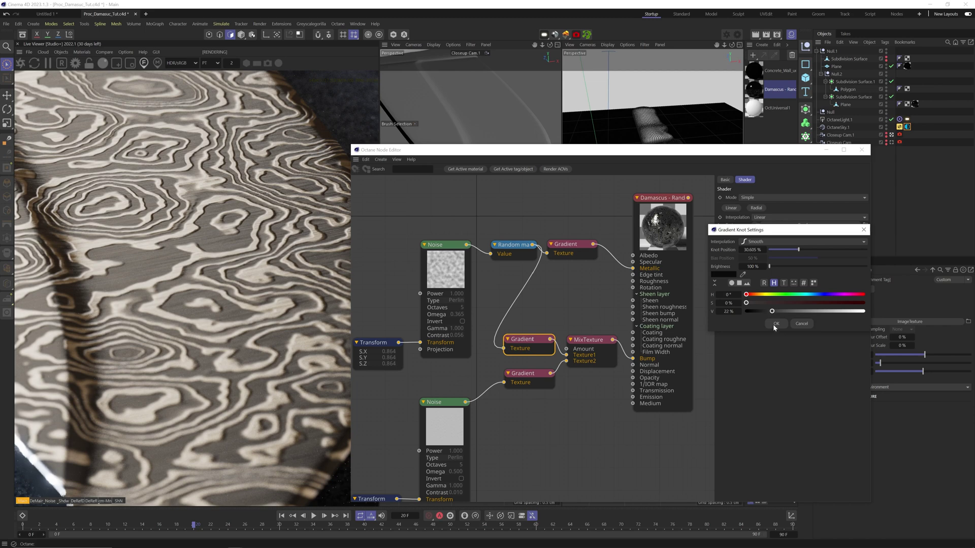
click(773, 323)
middle_drag(319, 277, 325, 308)
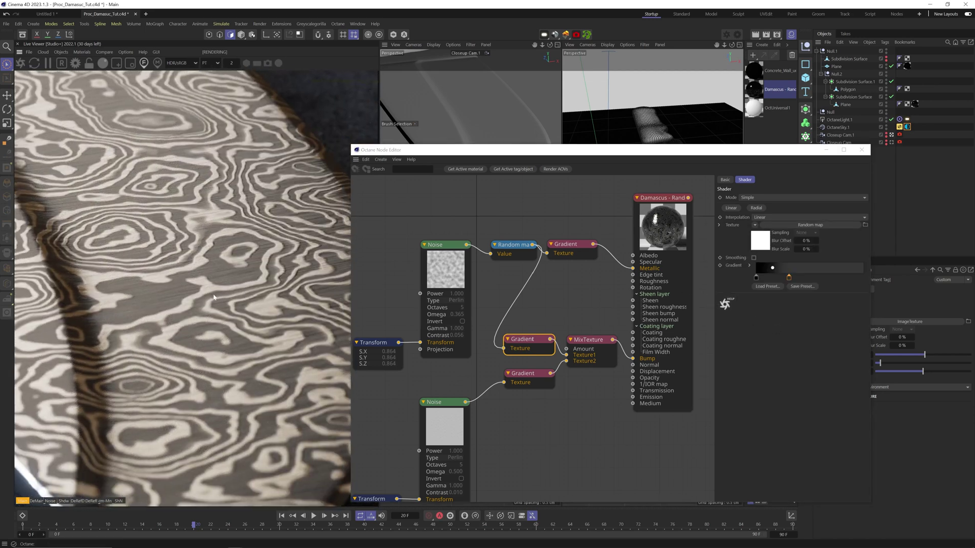
scroll(561, 293, down, 2)
Move the pattern noise, its transform, the Random map and the metallic gradient upward to free space below them
middle_drag(507, 313, 538, 363)
drag(476, 286, 620, 337)
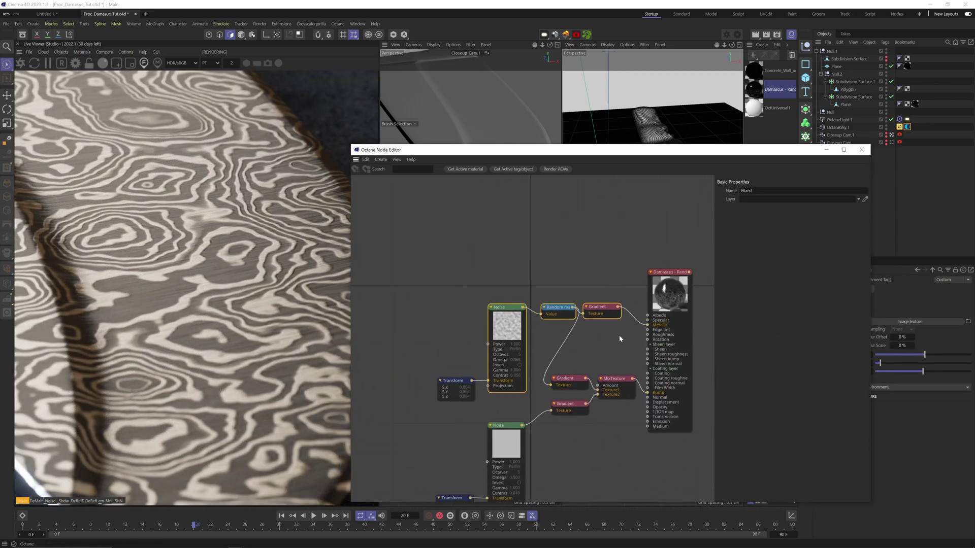
shift+drag(449, 380, 439, 330)
click(457, 300)
Duplicate the pattern noise below the original, give the copy its own transform and connect it to Roughness
ctrl+drag(498, 276, 500, 376)
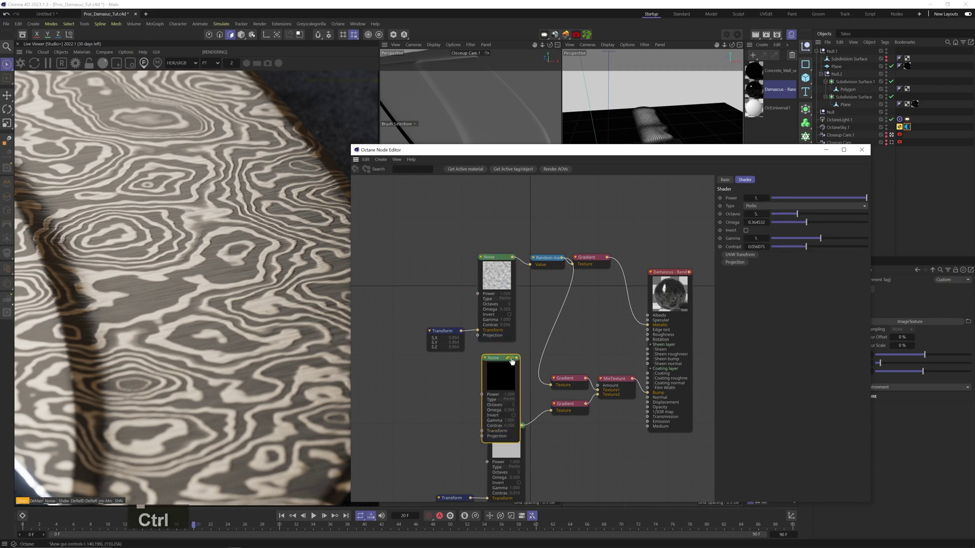
click(740, 255)
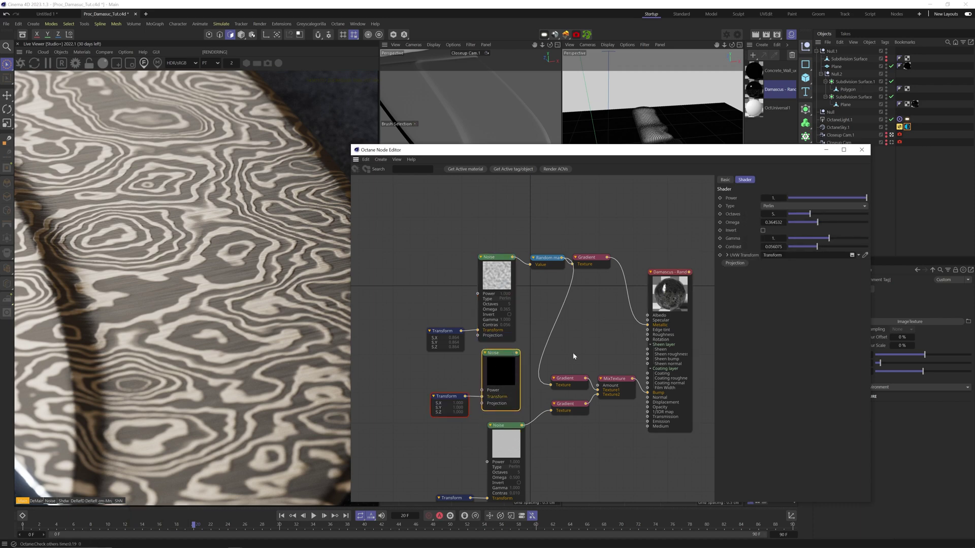
click(445, 274)
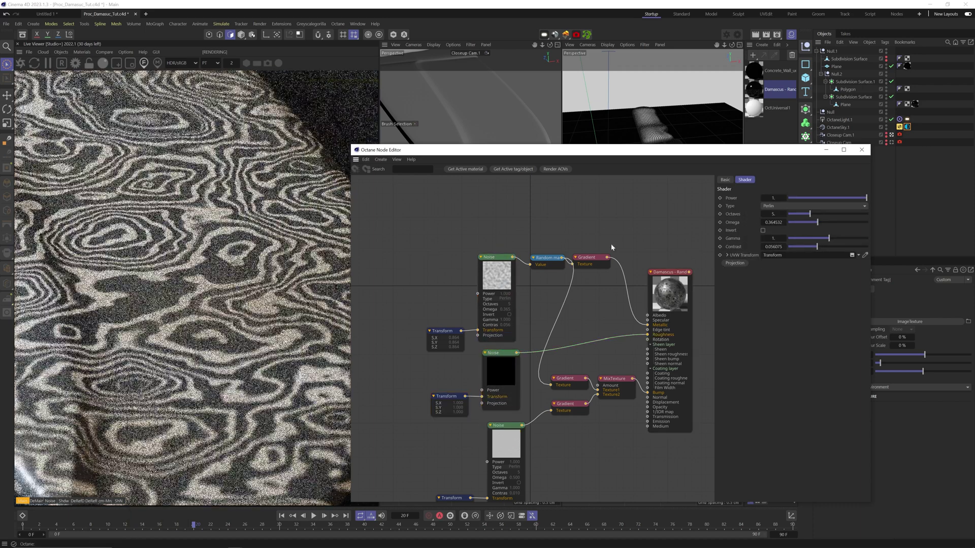
shift+drag(599, 259, 606, 258)
Solo the roughness noise, raise its omega to about 0.754 and contrast to about 6.57, and scale its transform to about 0.48
right_click(511, 368)
click(528, 385)
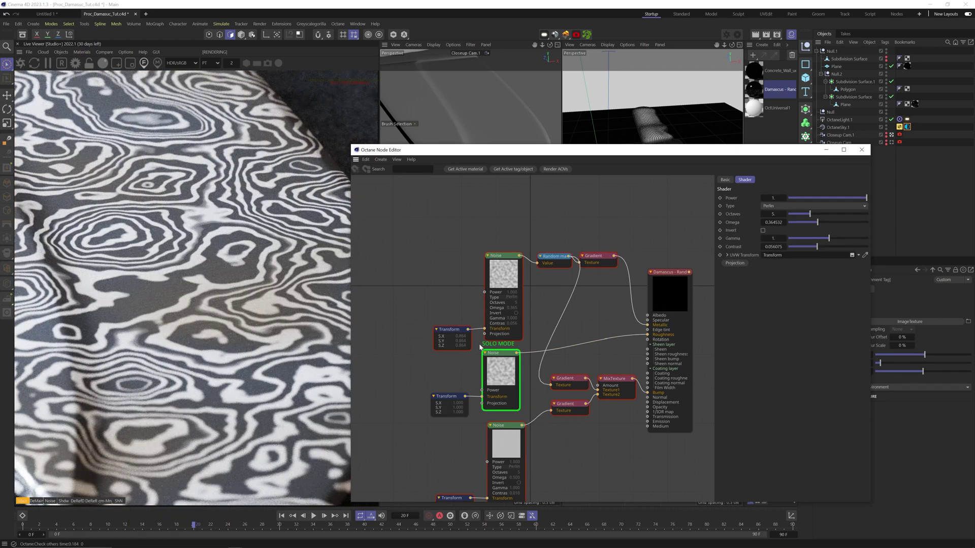
drag(540, 356, 544, 355)
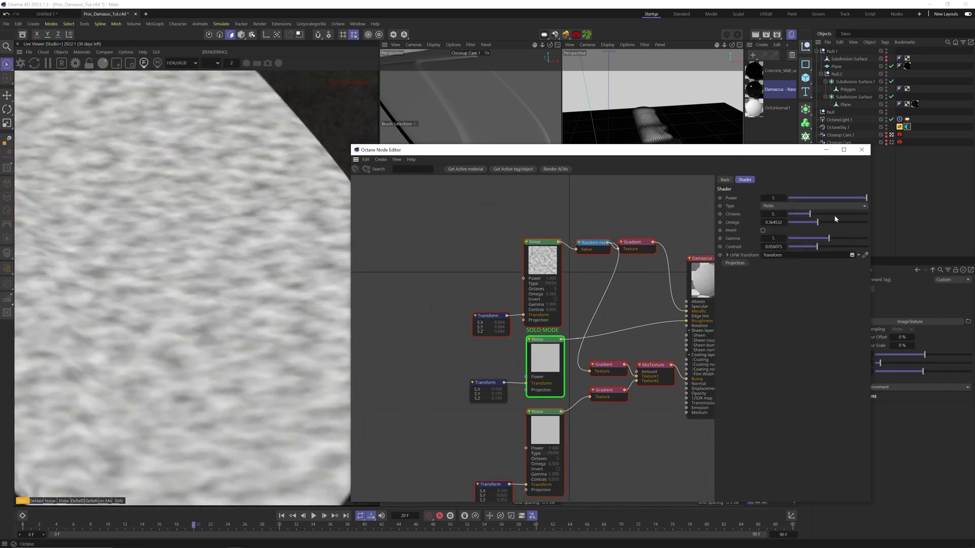
click(494, 390)
drag(797, 269, 834, 270)
Insert a gradient between the roughness noise and Roughness, setting its light knot to 66% and adjusting its dark knot
mouse_move(374, 382)
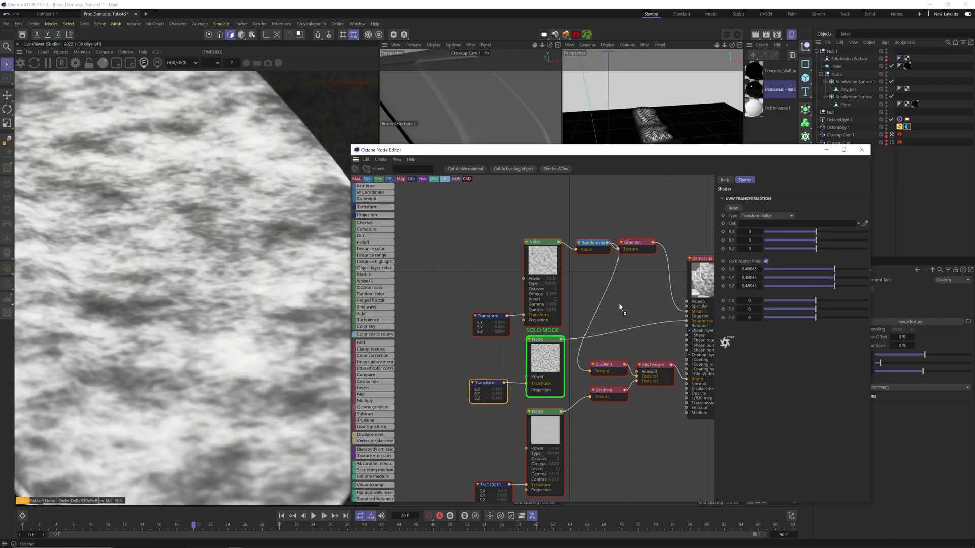
drag(637, 328, 637, 328)
drag(653, 332, 650, 319)
double_click(863, 277)
click(845, 308)
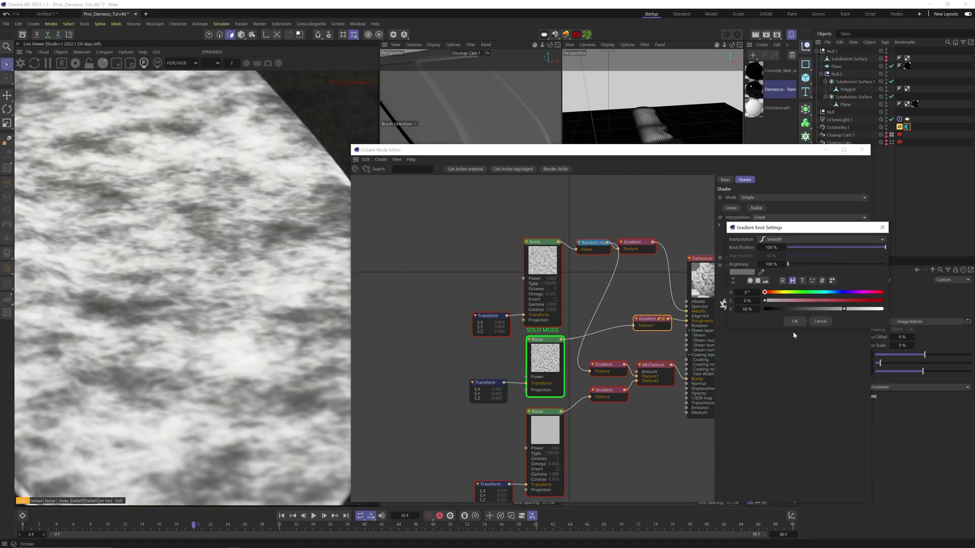
click(794, 321)
double_click(755, 278)
click(743, 323)
Return from the soloed noise to the full material and move the material node away from the other nodes
click(553, 389)
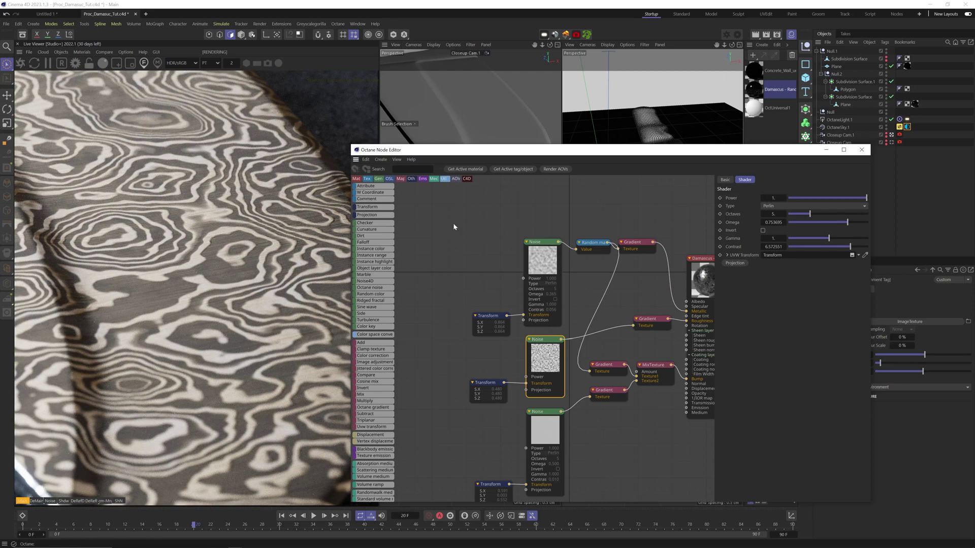
middle_drag(634, 267, 468, 279)
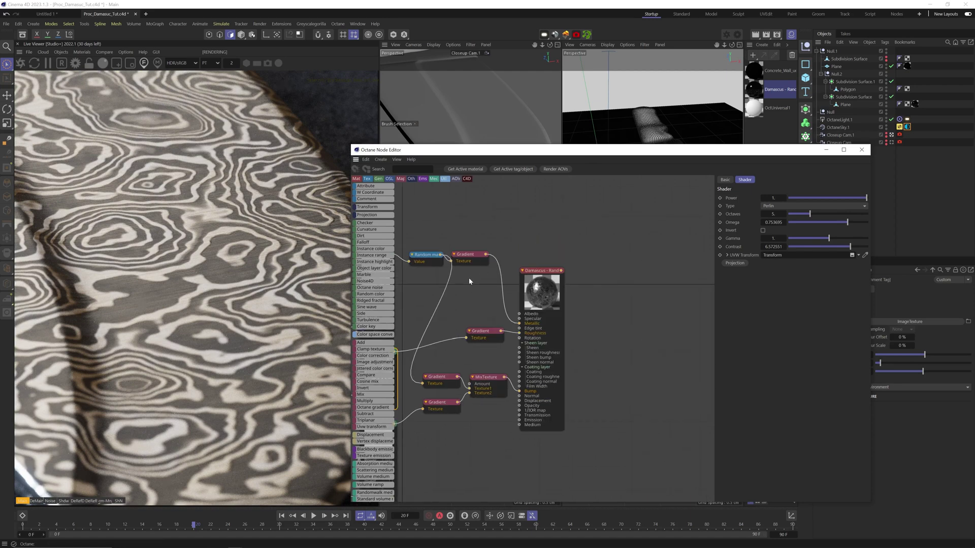
drag(541, 271, 593, 266)
middle_drag(504, 304, 598, 311)
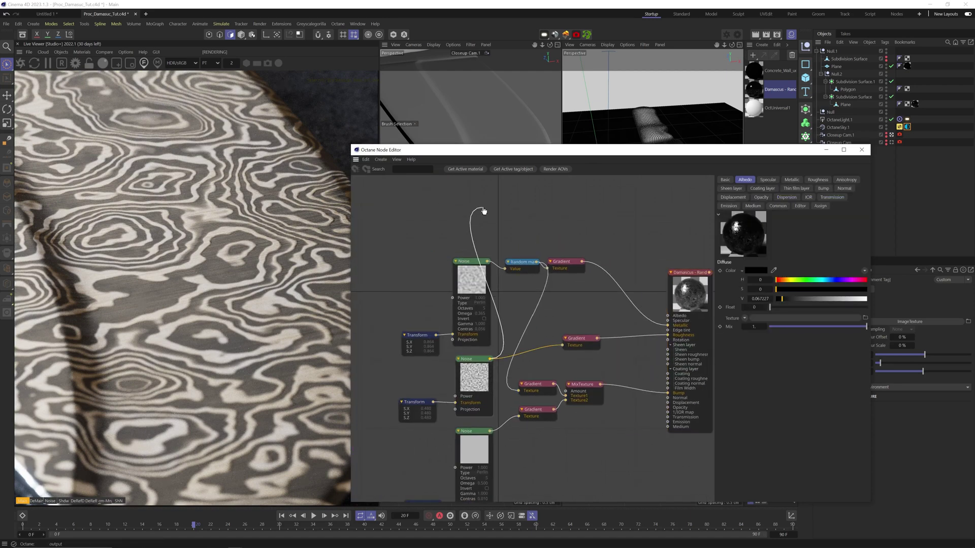
Add a UVW transform node above the graph, taking the roughness noise as its texture
drag(484, 210, 516, 199)
text(uvw)
key(Return)
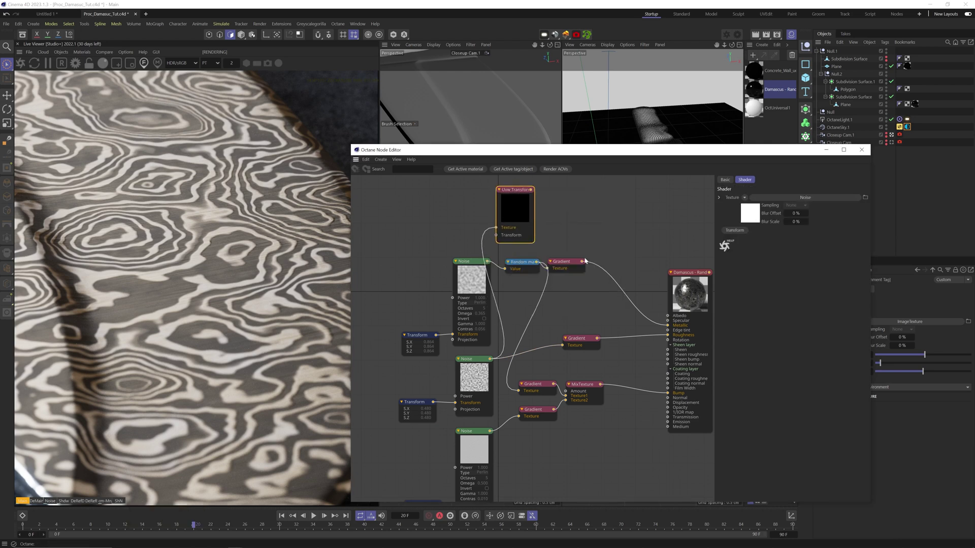
Add a Subtract node combining the UVW transform and the metallic gradient, and feed it into Metallic
drag(606, 256, 609, 256)
text(su)
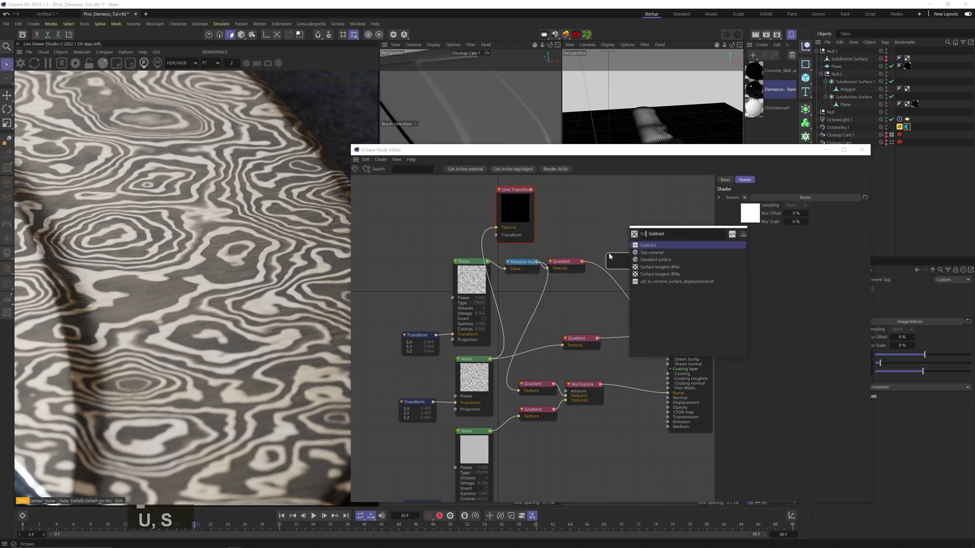
key(Return)
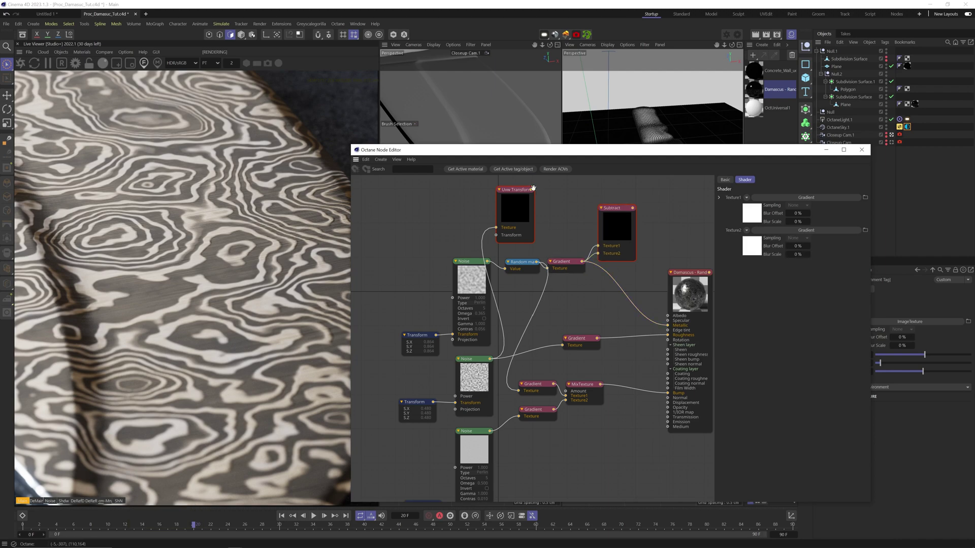
Solo the Subtract node and shift the metallic gradient's knots to adjust how the noise cuts into the pattern
right_click(620, 235)
click(631, 251)
click(562, 263)
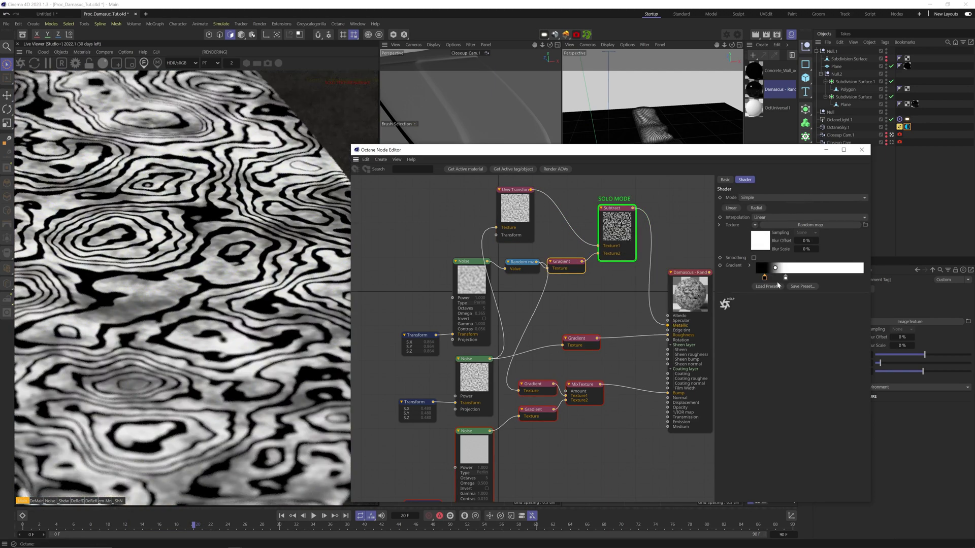
mouse_move(770, 278)
mouse_down()
mouse_move(850, 277)
mouse_move(783, 277)
mouse_up()
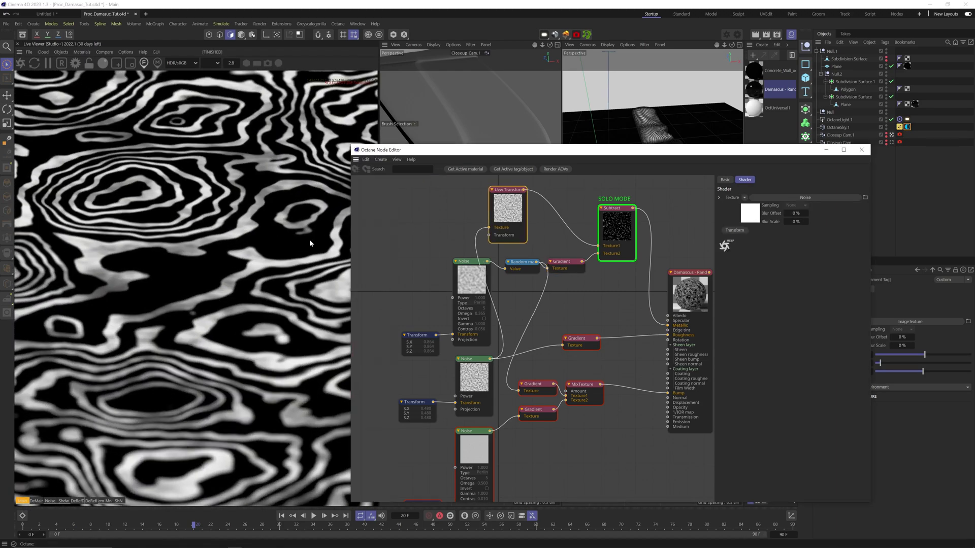
Insert a gradient between the UVW transform and the Subtract node, and darken its white knot to gray
drag(374, 407, 569, 235)
double_click(863, 278)
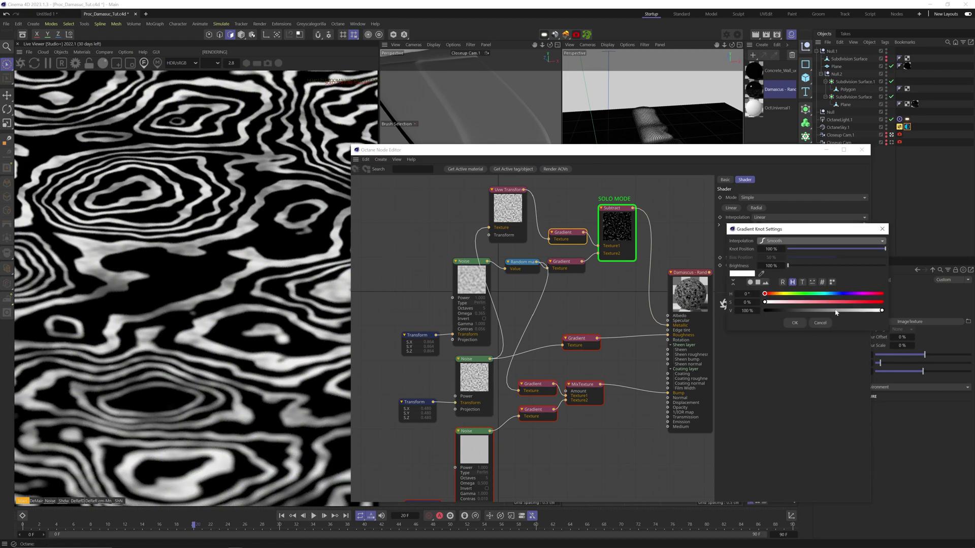
drag(839, 310, 824, 311)
click(794, 323)
Attach a transform to the UVW transform node, solo that node, and scale it uniformly to about 0.033
click(508, 191)
click(739, 231)
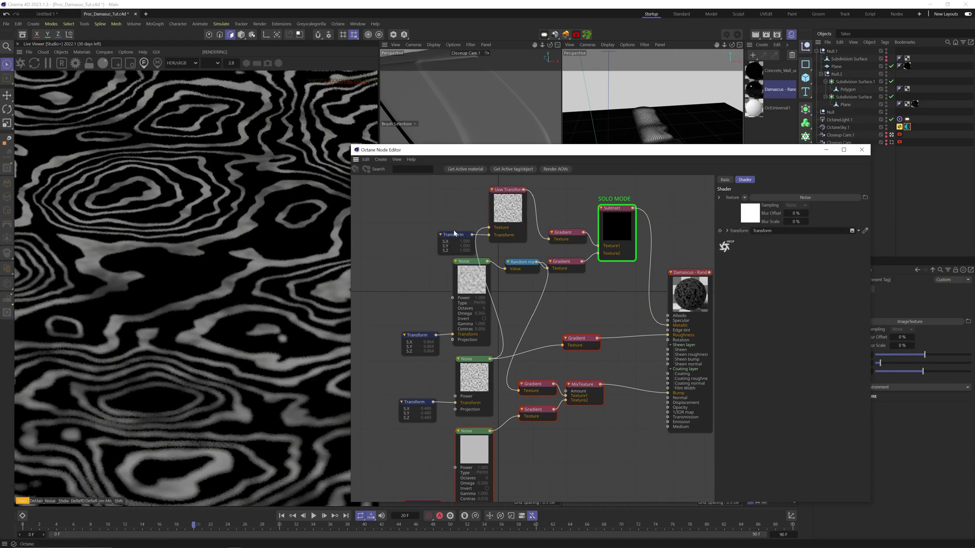
drag(454, 233, 464, 233)
right_click(510, 202)
click(531, 219)
click(463, 233)
drag(815, 269, 803, 269)
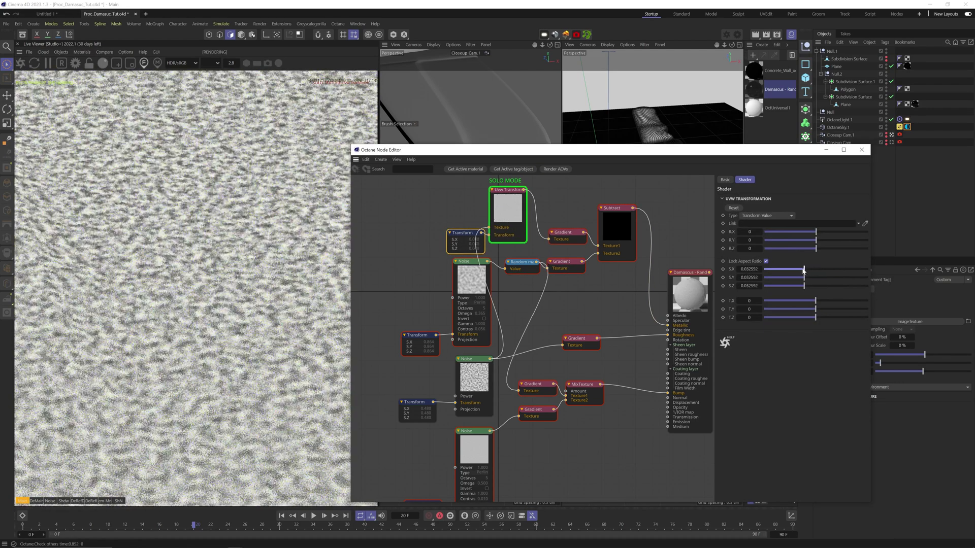
Solo the Subtract node and review the black and gray knots of the gradient between the UVW transform and the Subtract node
click(624, 234)
right_click(624, 234)
click(629, 250)
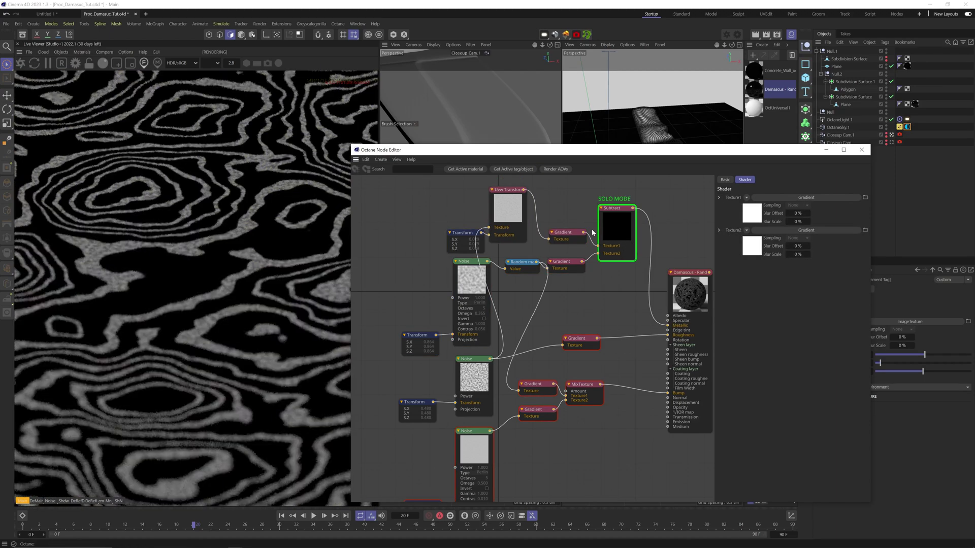
click(575, 233)
double_click(755, 278)
drag(712, 309, 738, 309)
click(742, 321)
double_click(755, 278)
click(742, 321)
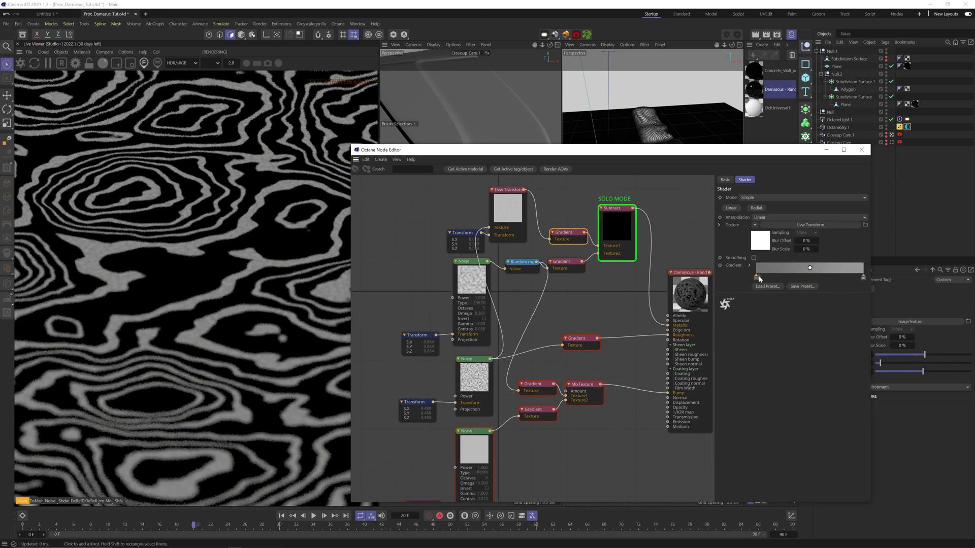
double_click(756, 278)
click(743, 320)
double_click(862, 278)
click(795, 321)
Nudge a knot of the pattern gradient feeding the Subtract node slightly toward the bright end and end solo mode
click(564, 263)
mouse_move(782, 278)
mouse_down()
mouse_move(797, 280)
mouse_move(786, 279)
mouse_up()
right_click(617, 222)
click(626, 238)
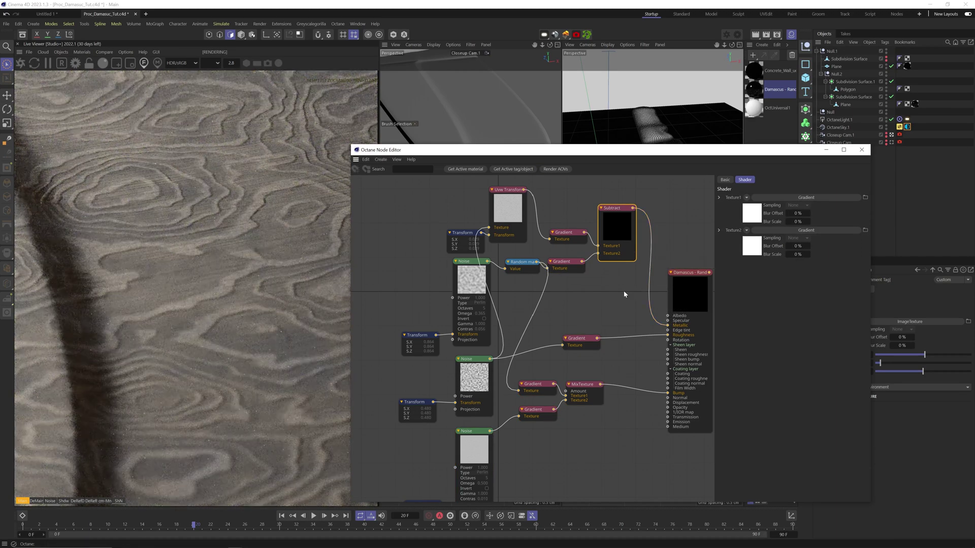
Insert a gradient between the Subtract node and the material's Metallic input, moving the material node to make room
middle_drag(623, 291, 555, 285)
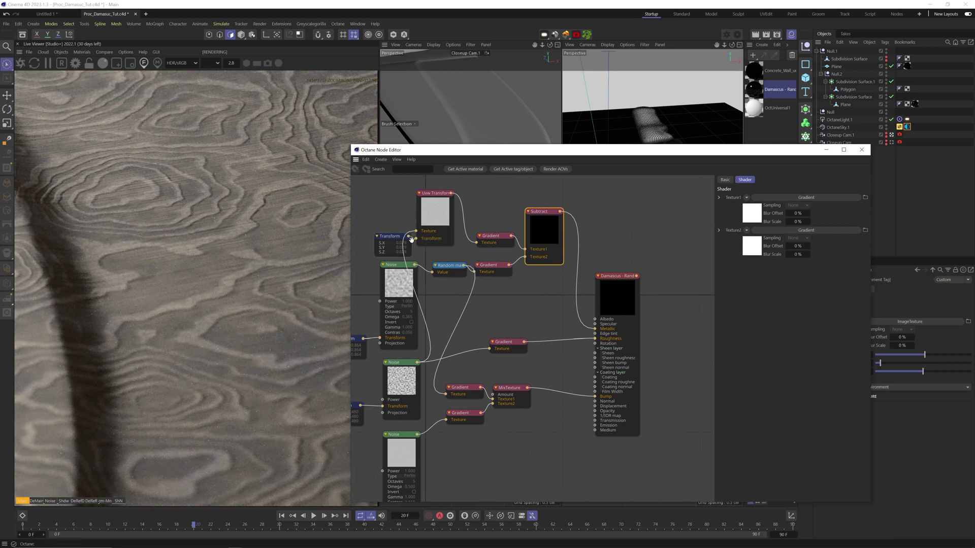
drag(595, 297, 619, 291)
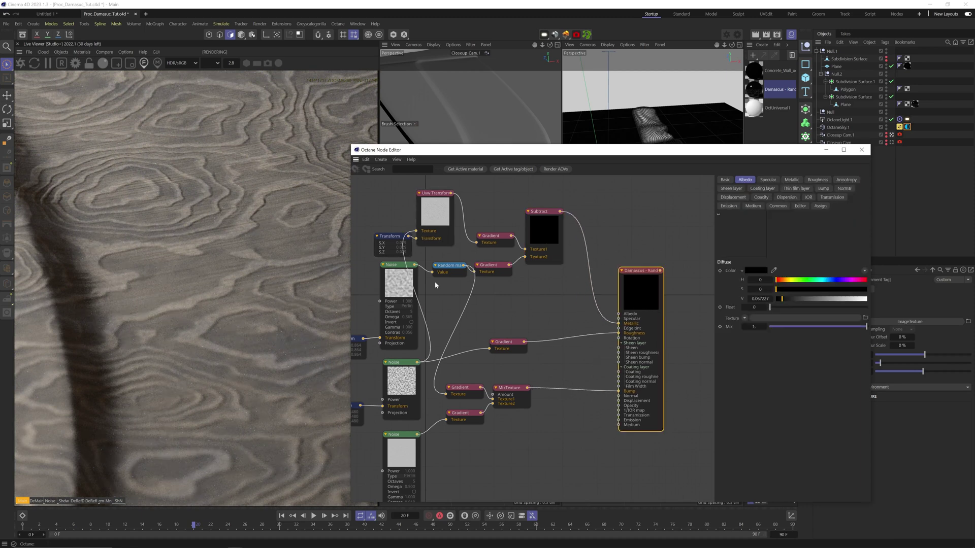
mouse_move(376, 308)
drag(383, 410, 585, 314)
Solo the new metallic gradient, move its black and white knots close together at the dark end, and end solo mode
drag(863, 279, 829, 278)
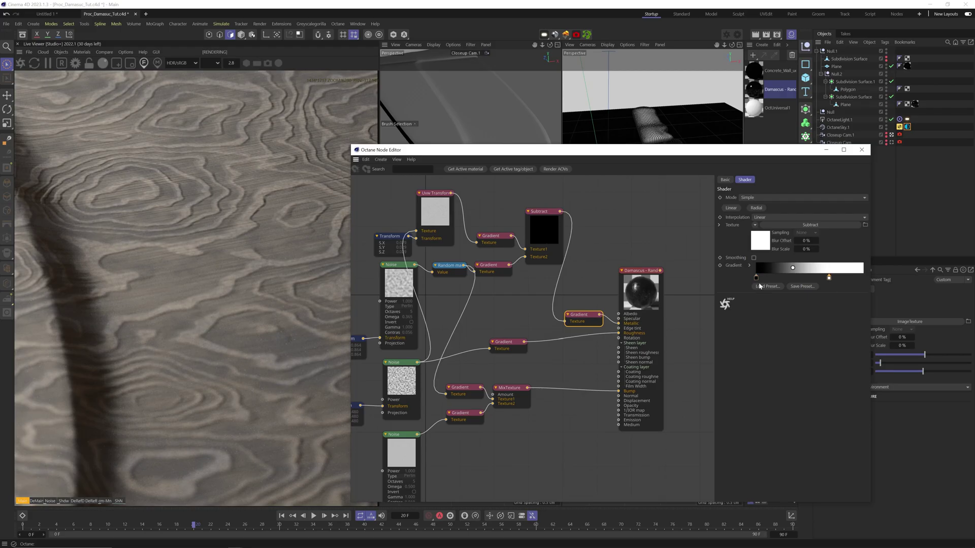
drag(757, 278, 790, 279)
key(alt+w)
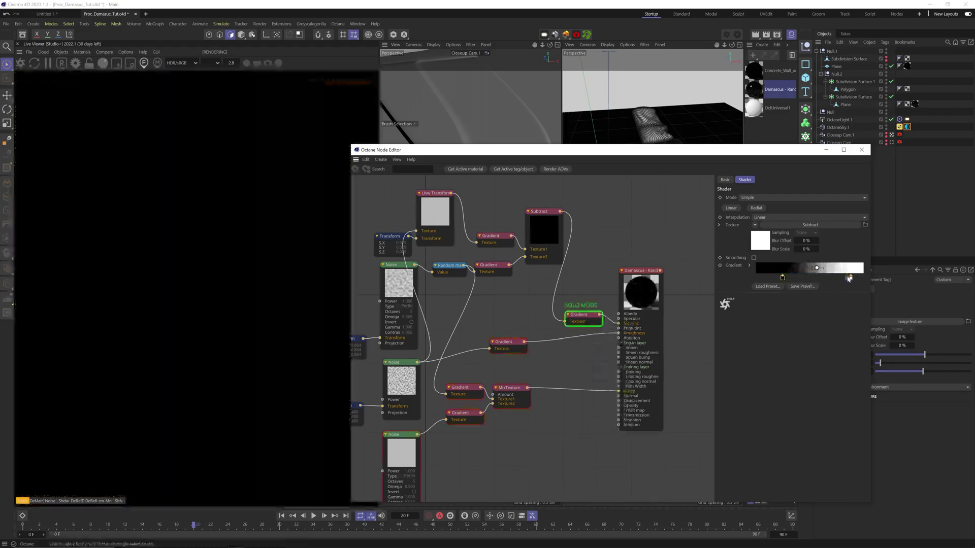
drag(849, 279, 756, 280)
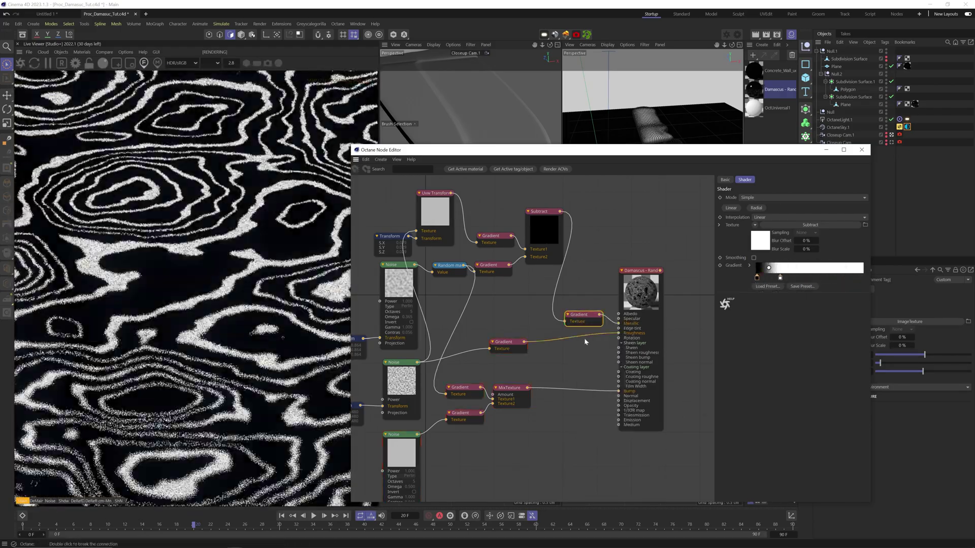
key(s)
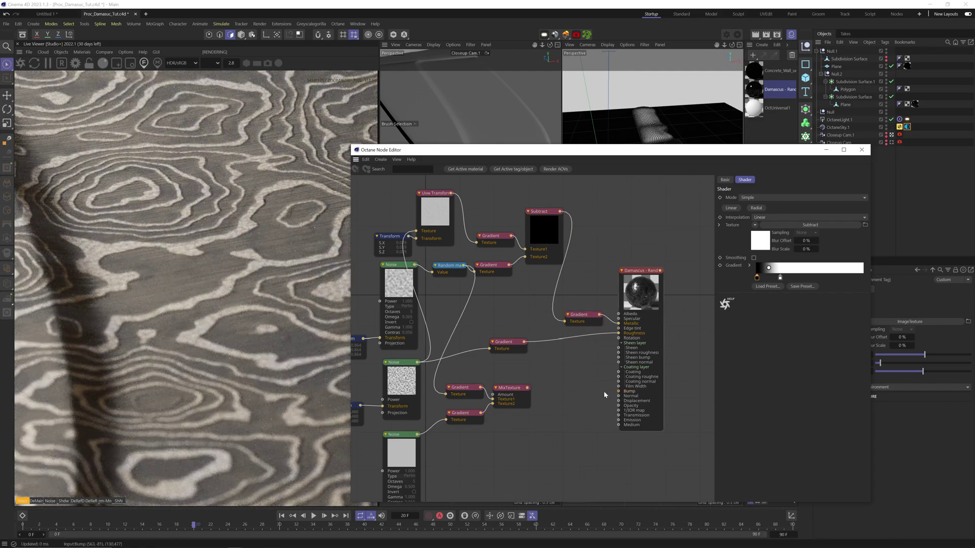
Reconnect the mix texture to Bump, and unplug and reconnect the roughness gradient to compare the render
drag(527, 388, 619, 391)
click(621, 334)
drag(618, 333, 601, 338)
drag(524, 342, 618, 333)
Nudge the metallic gradient's black knot inward and check the dark knot of the gradient after the UVW transform
click(583, 315)
drag(757, 279, 761, 280)
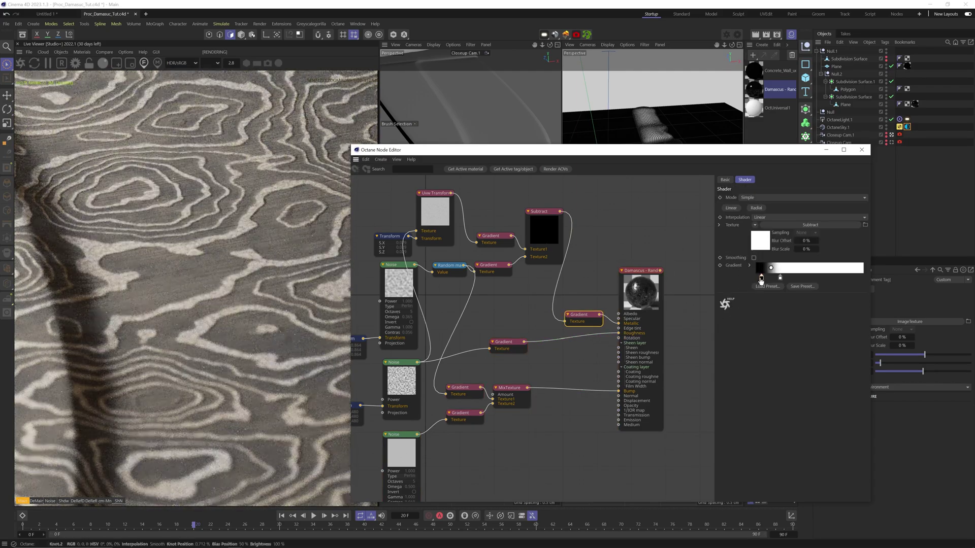
scroll(203, 284, down, 3)
middle_drag(167, 274, 269, 320)
scroll(576, 324, up, 2)
click(517, 262)
double_click(756, 278)
click(740, 327)
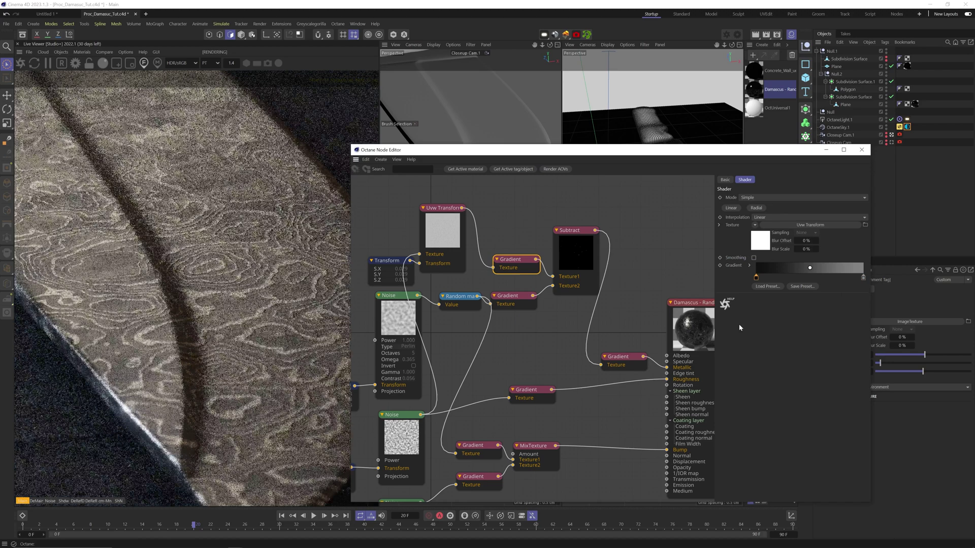
Feed the Random map directly into the metallic gradient, bypassing the Subtract node
drag(477, 297, 601, 365)
drag(595, 230, 601, 365)
drag(477, 297, 601, 365)
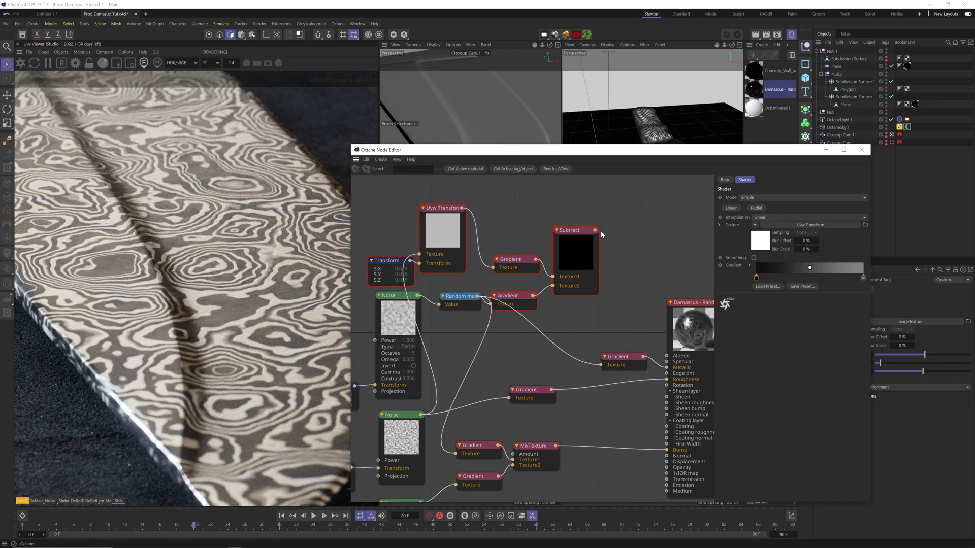
drag(618, 265, 615, 263)
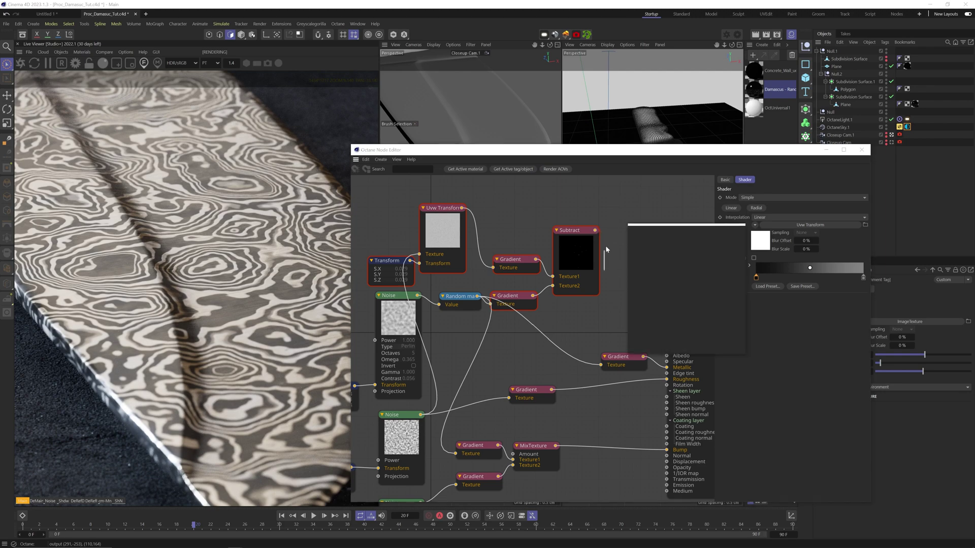
click(259, 239)
Rotate the sky environment by setting its RotX to about 0.05, moving the node editor out of the way of the viewports
scroll(252, 240, up, 5)
middle_drag(297, 223, 261, 196)
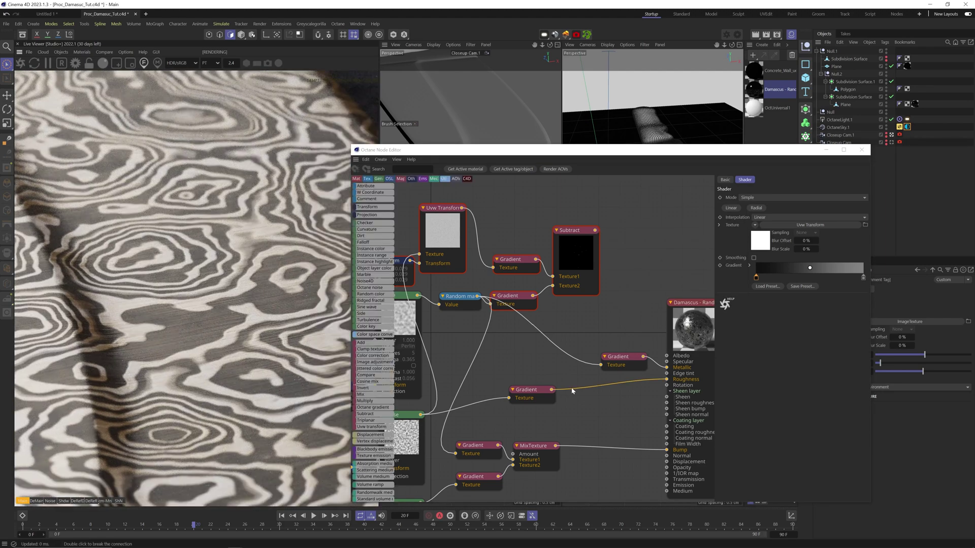
middle_drag(572, 392, 543, 375)
scroll(236, 348, down, 6)
drag(741, 155, 661, 295)
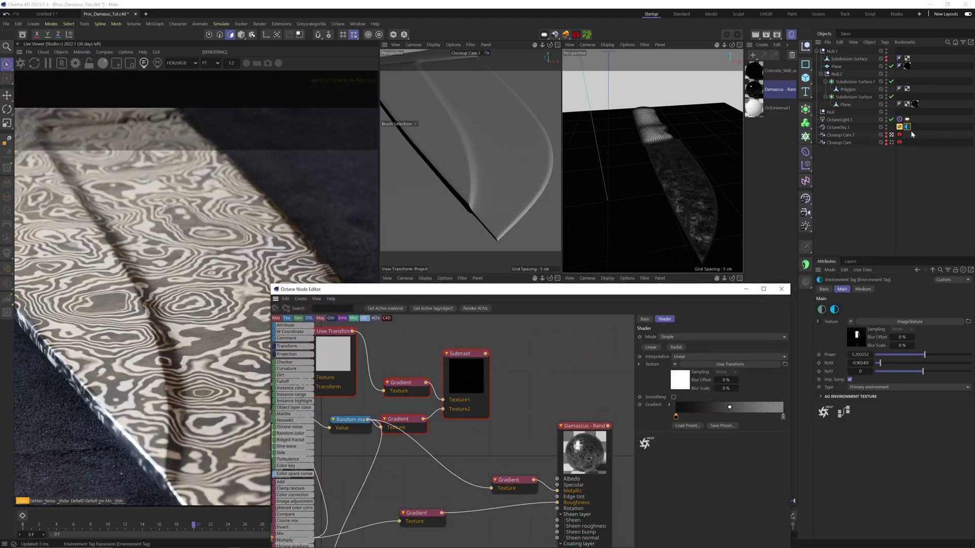
drag(893, 362, 912, 366)
drag(579, 289, 634, 409)
drag(871, 363, 847, 365)
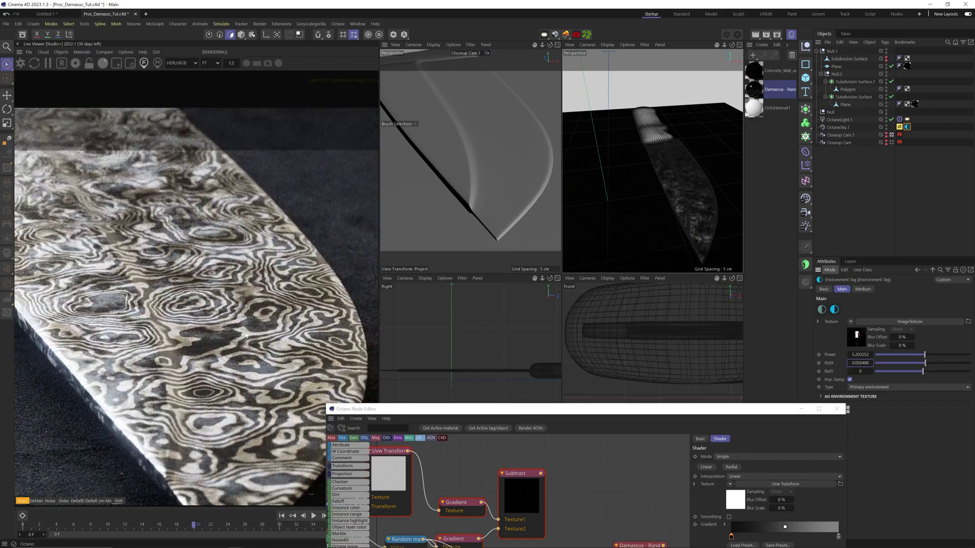
Bring the node editor back, place the roughness gradient nearer the material and reconnect it to Roughness
middle_drag(245, 335, 233, 340)
scroll(218, 323, up, 10)
middle_drag(584, 476, 563, 411)
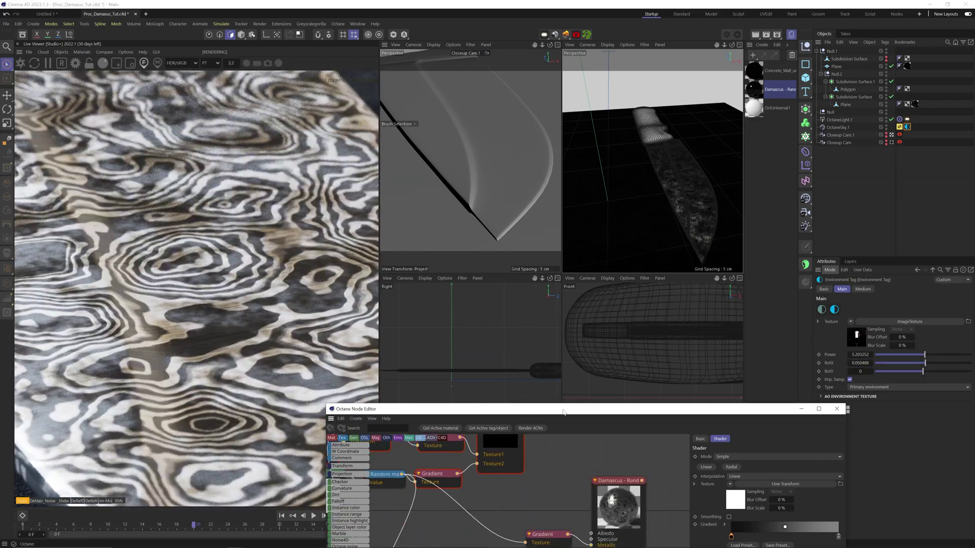
drag(563, 412, 641, 204)
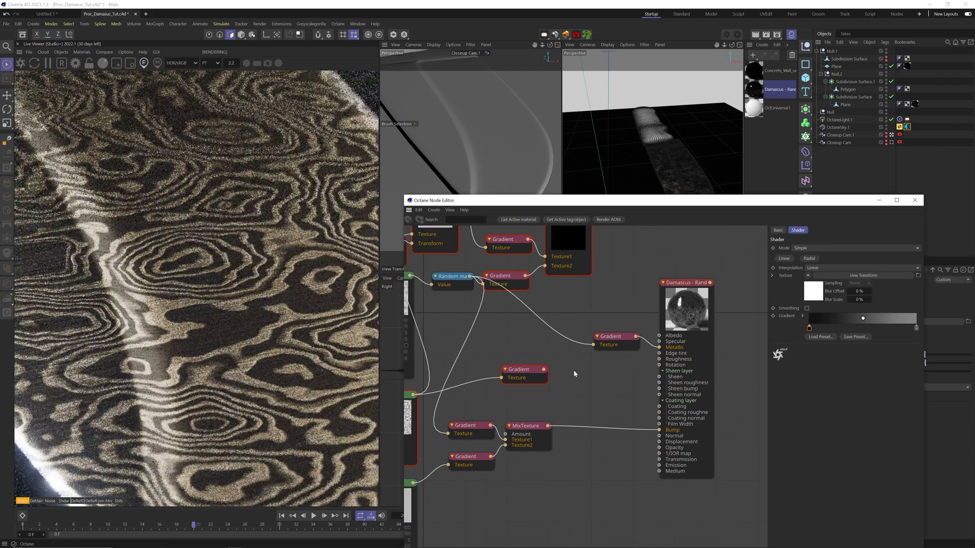
drag(545, 373, 623, 371)
Adjust both knots of the roughness gradient, darkening its bright knot to a value of 58%
double_click(808, 328)
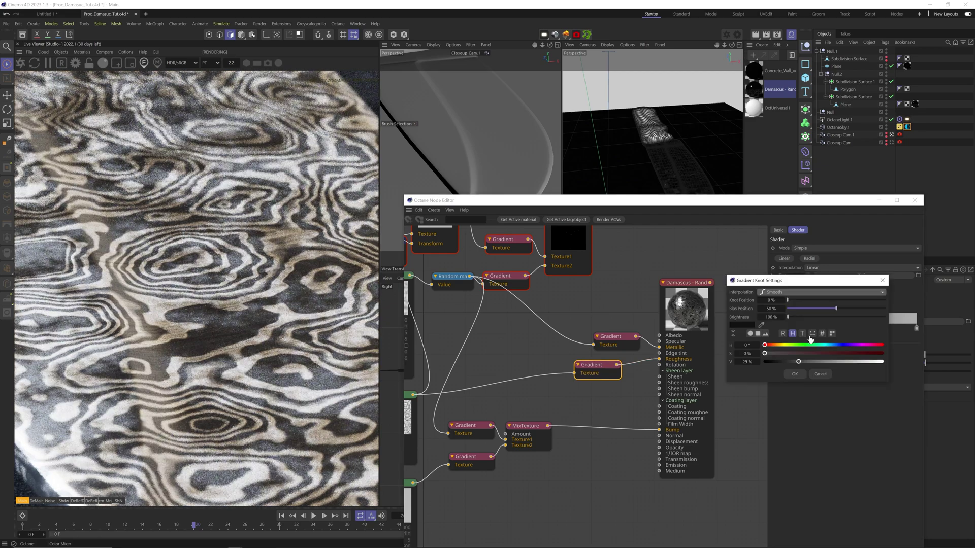
click(790, 376)
double_click(916, 328)
drag(858, 362, 835, 362)
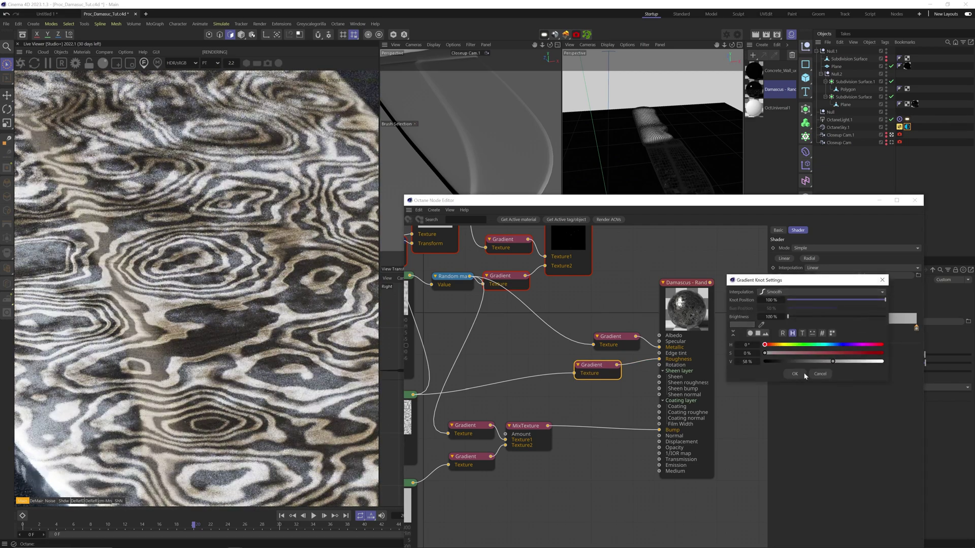
click(801, 375)
Raise the omega of the noise driving the roughness gradient to about 0.906
middle_drag(596, 395, 709, 362)
click(503, 361)
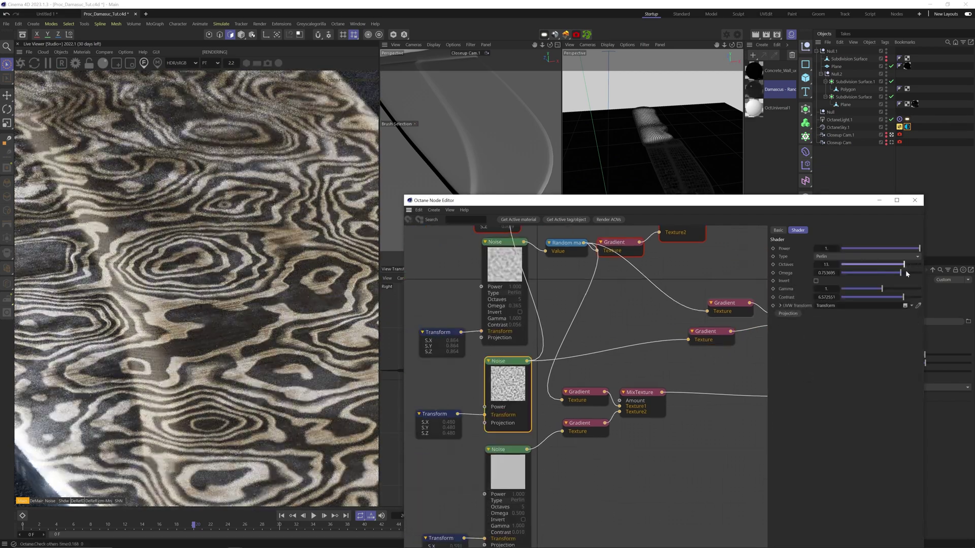
drag(907, 273, 911, 272)
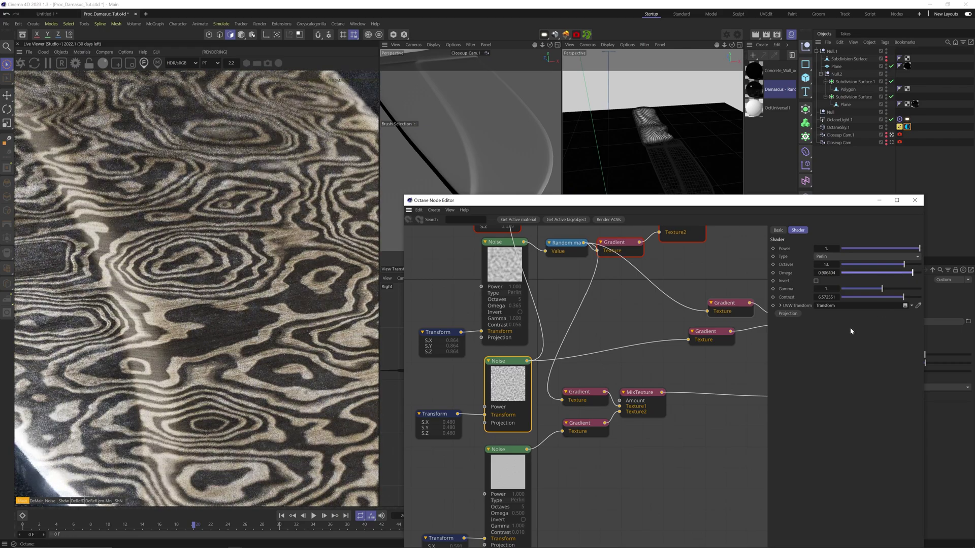
Raise the amount of the mix texture feeding Bump to about 0.68
middle_drag(593, 356, 513, 372)
click(514, 418)
click(563, 412)
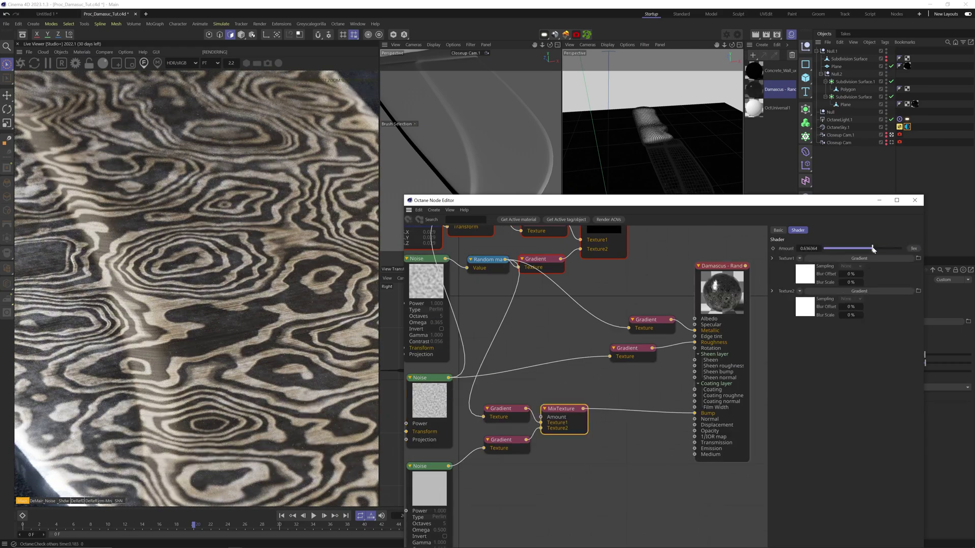
drag(872, 248, 876, 248)
scroll(166, 321, down, 5)
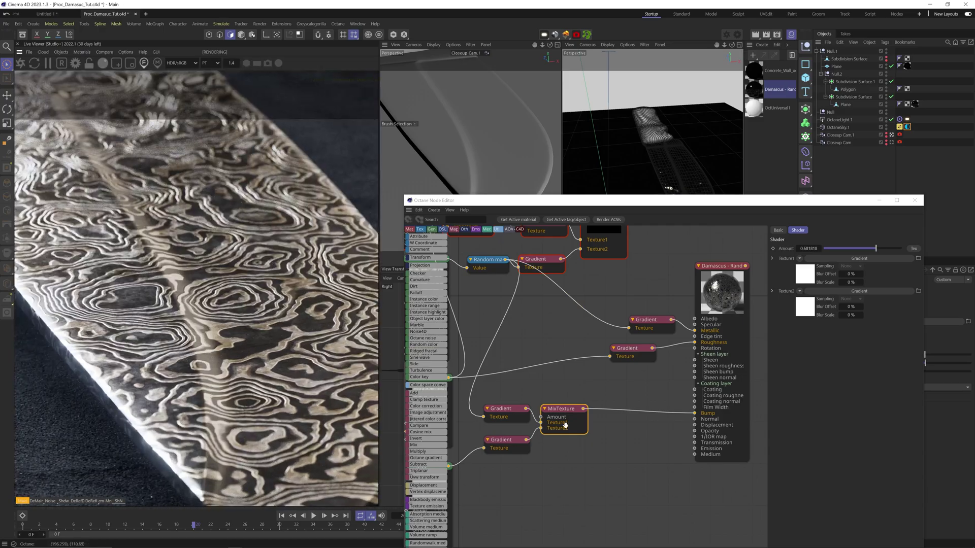
Move the UVW transform and Subtract nodes away from the pattern noise, and set the Random map's input scale to 15
click(502, 409)
middle_drag(468, 386, 582, 461)
click(540, 355)
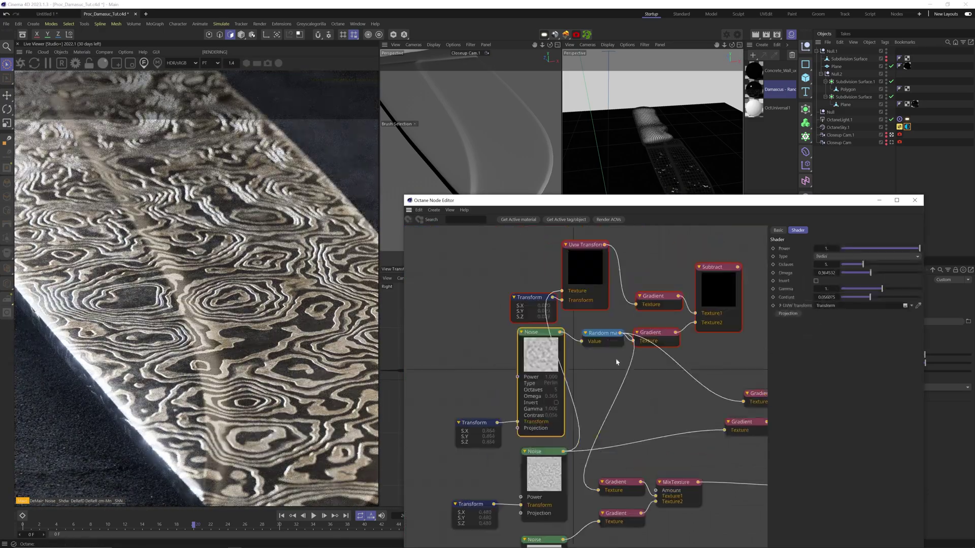
middle_drag(615, 358, 594, 395)
drag(478, 264, 721, 358)
drag(692, 342, 703, 314)
click(580, 373)
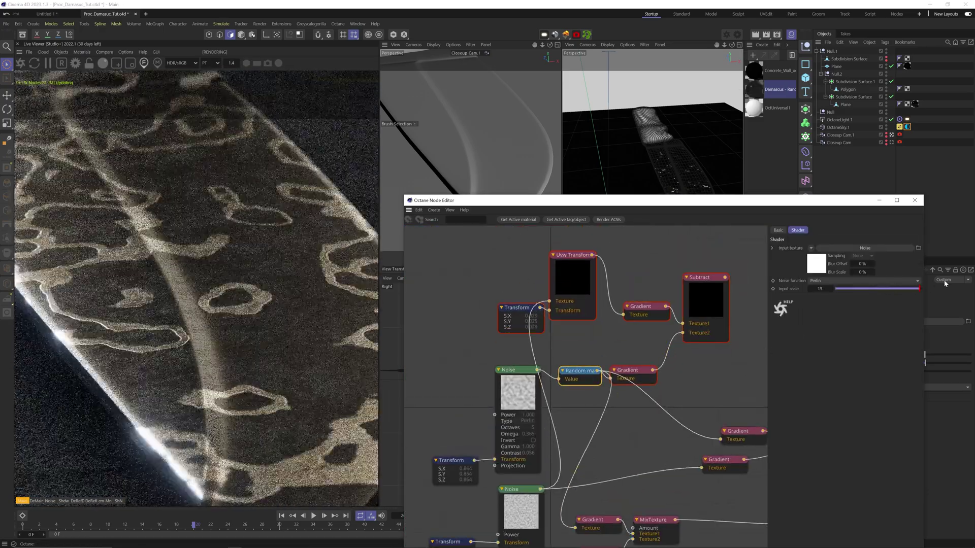
Change the pattern noise type to Circular with 8 octaves and an omega of about 0.14
click(517, 370)
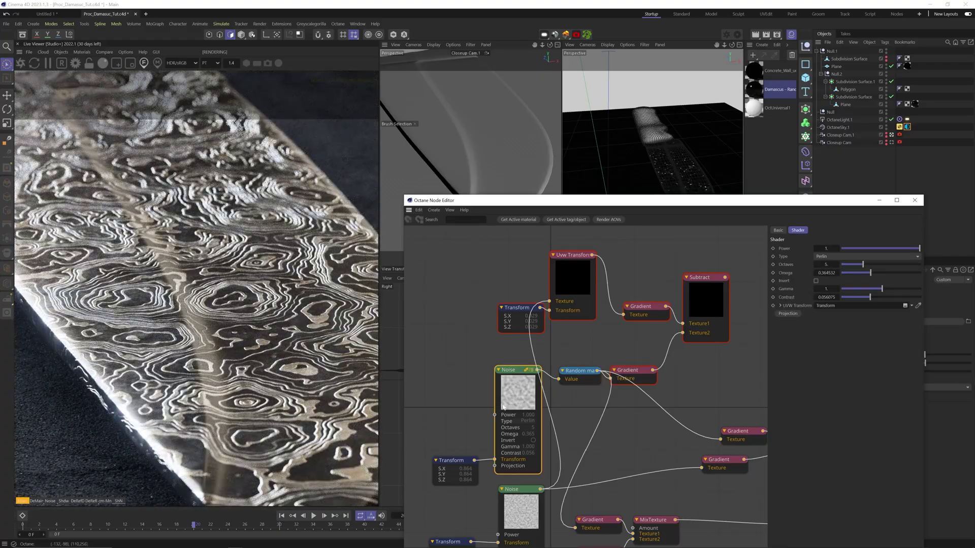
click(833, 256)
click(828, 274)
click(580, 372)
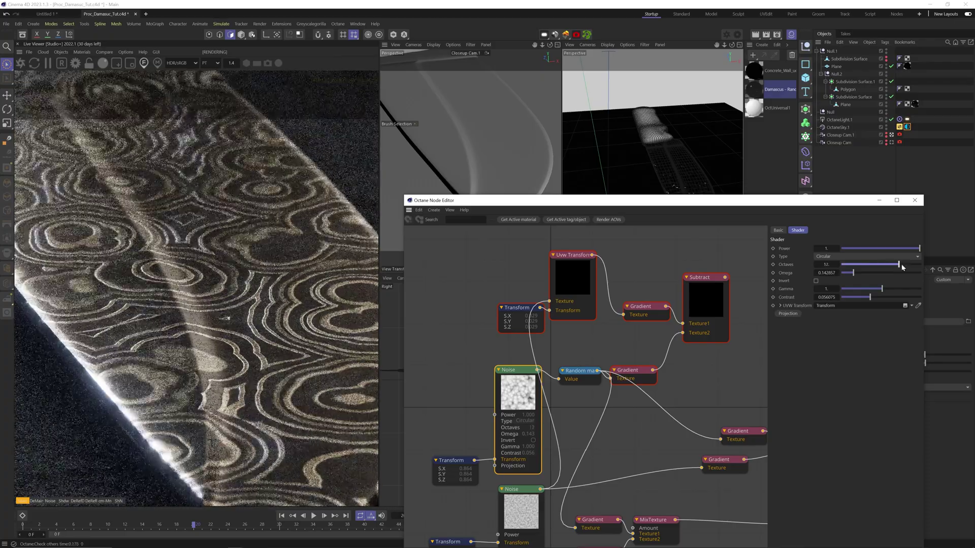
drag(881, 290, 881, 290)
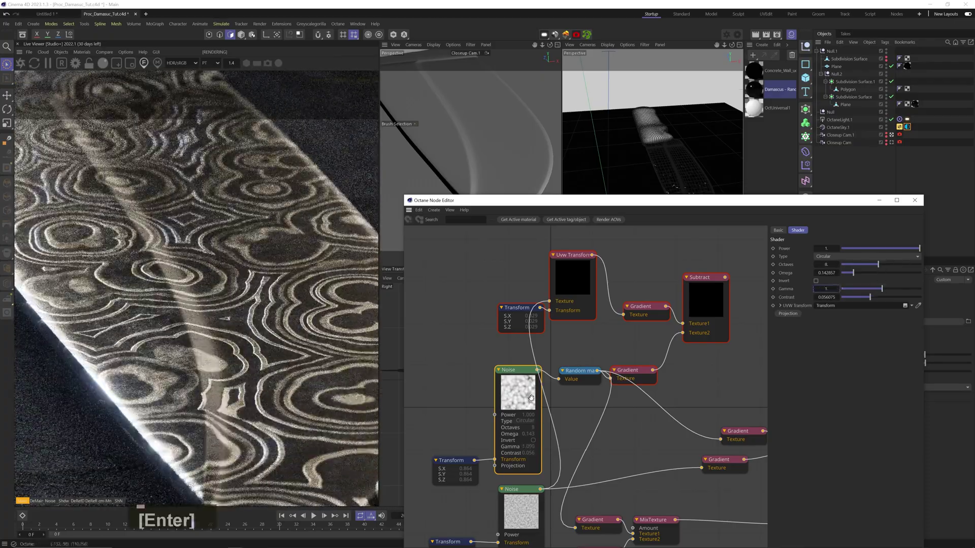
Switch the pattern noise type to Chips and adjust the light knot of the lower gradient feeding the bump mix texture
click(849, 257)
click(850, 294)
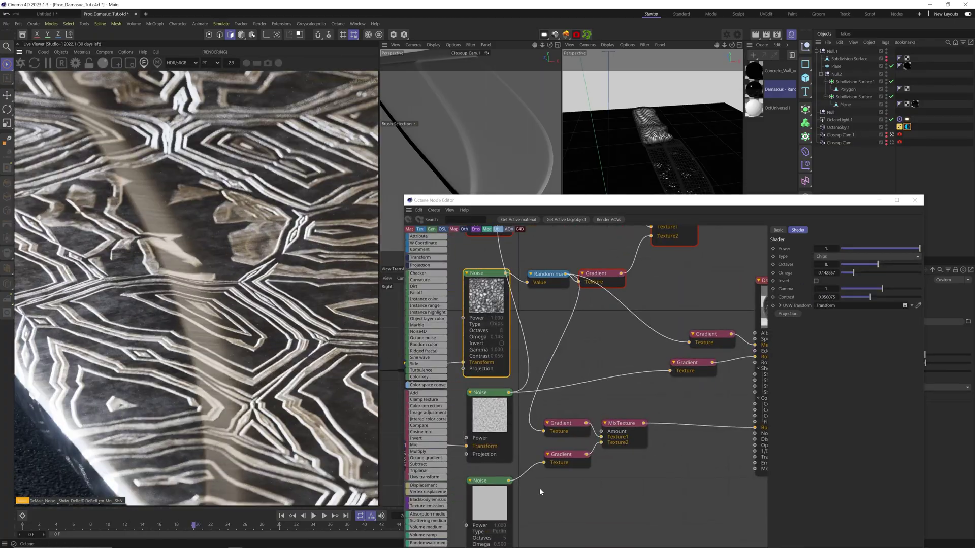
click(863, 318)
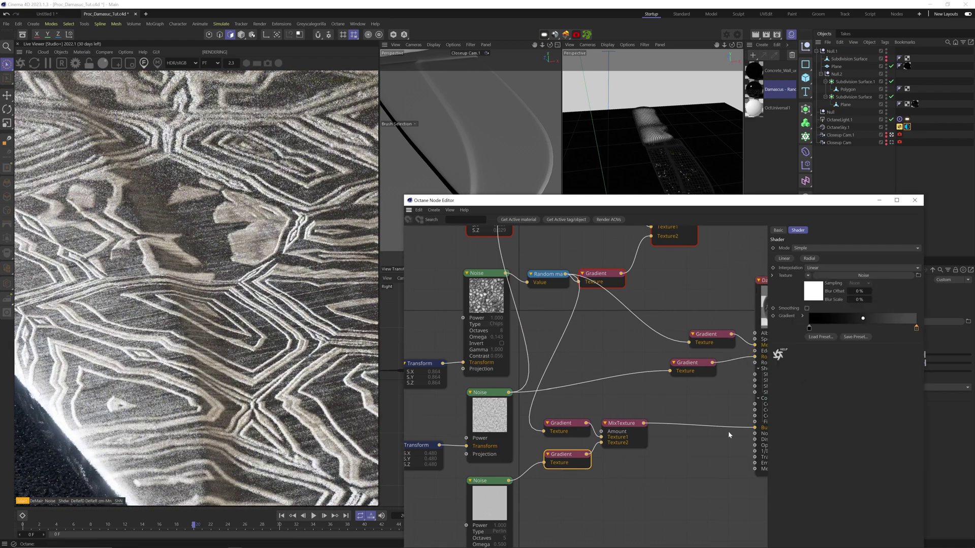
Slightly brighten the dark knot of the roughness gradient
middle_drag(667, 336, 644, 335)
click(666, 363)
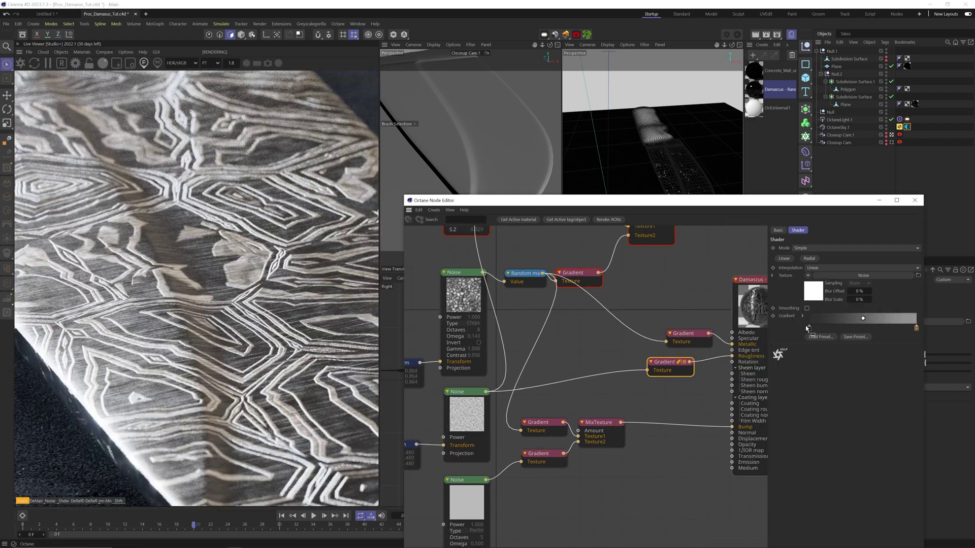
double_click(810, 329)
drag(772, 361, 780, 362)
click(794, 372)
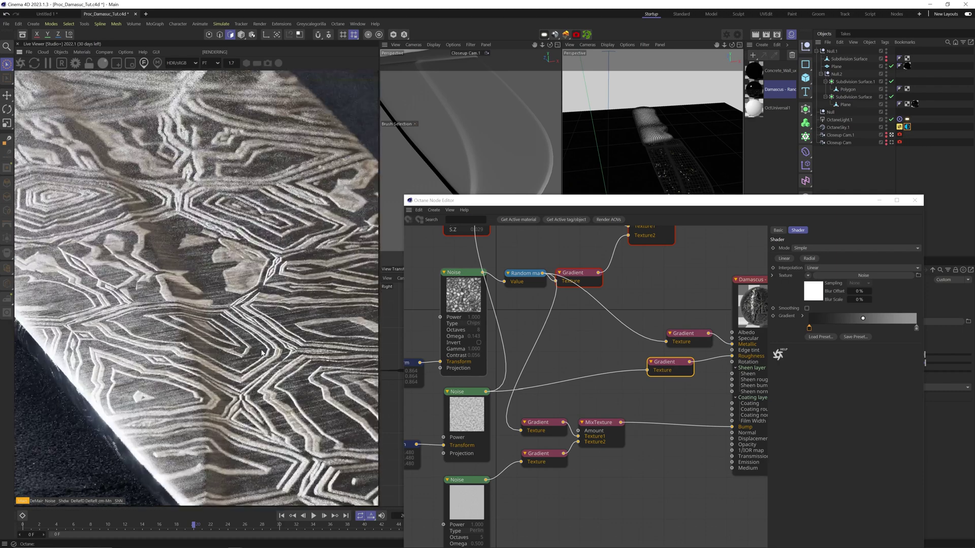
Connect the bump MixTexture to the Damascus material's Film Width input as well
middle_drag(568, 404, 462, 415)
drag(580, 382, 593, 378)
drag(656, 331, 696, 331)
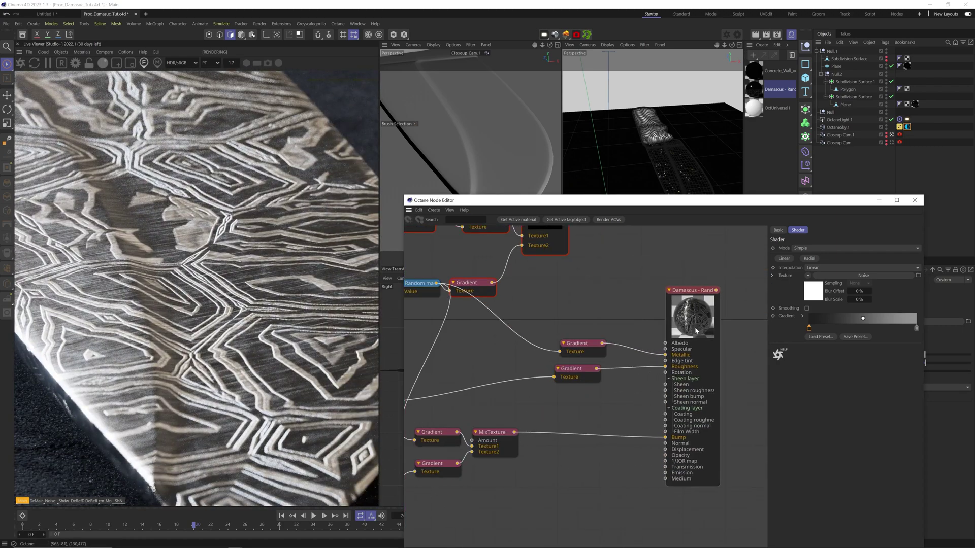
click(529, 434)
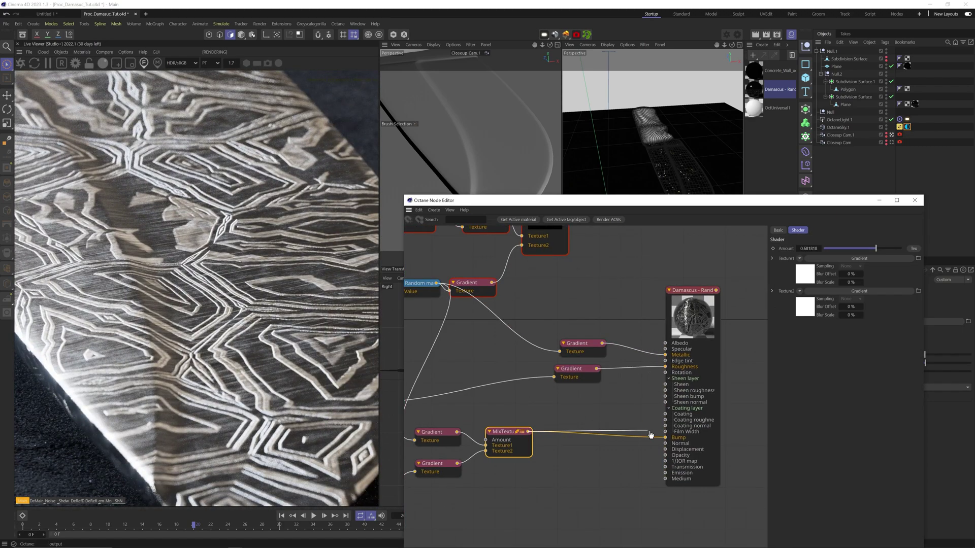
drag(667, 434, 666, 431)
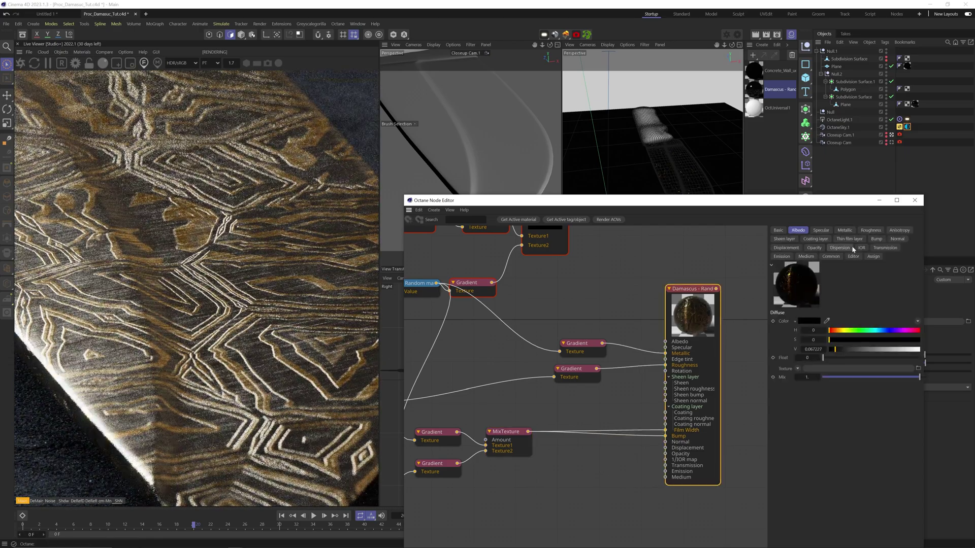
Try different Film IOR values for the material's thin film layer, ending at about 2.23
click(857, 239)
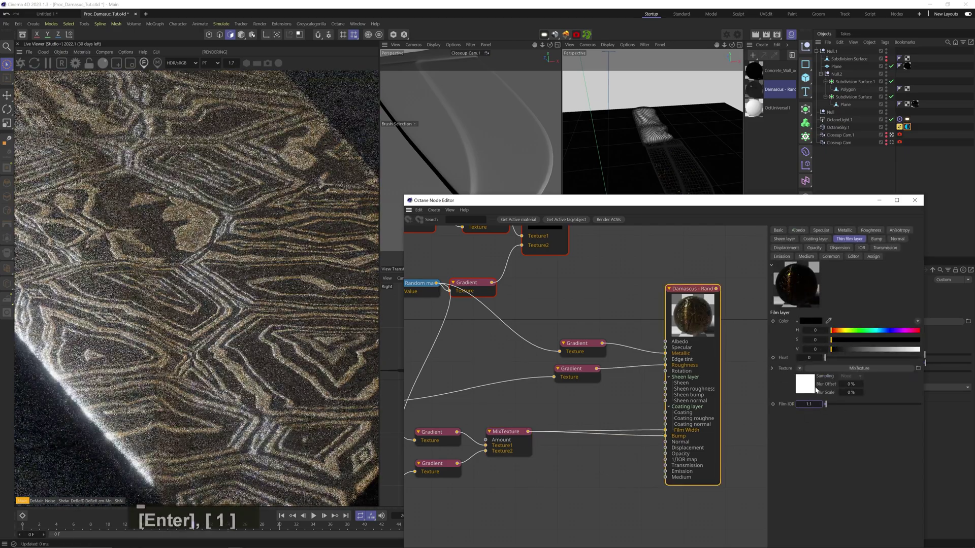
key(Right)
key(Up)
key(Up)
key(Up)
key(Up)
key(Up)
key(Up)
key(Up)
key(Up)
key(Up)
key(Down)
key(Up)
key(Down)
key(Down)
key(Down)
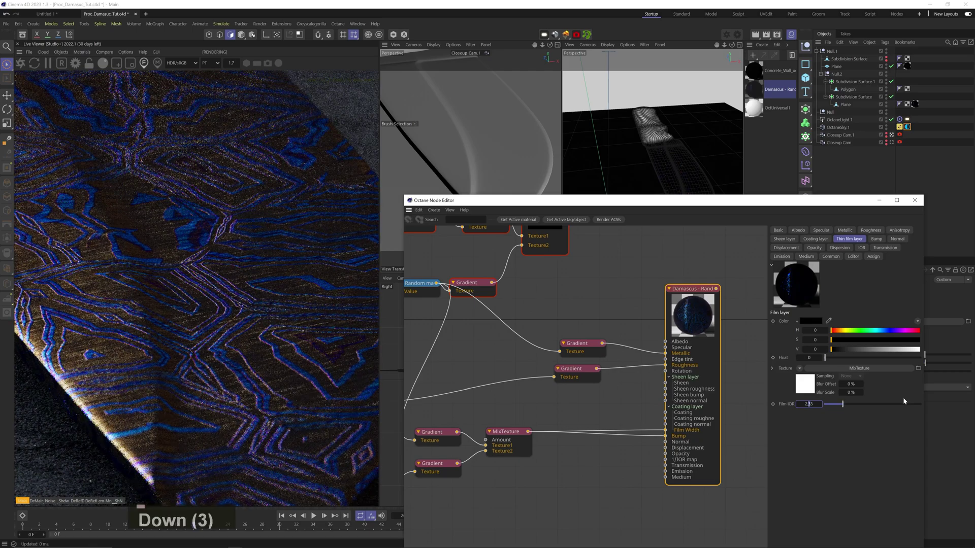
key(Down)
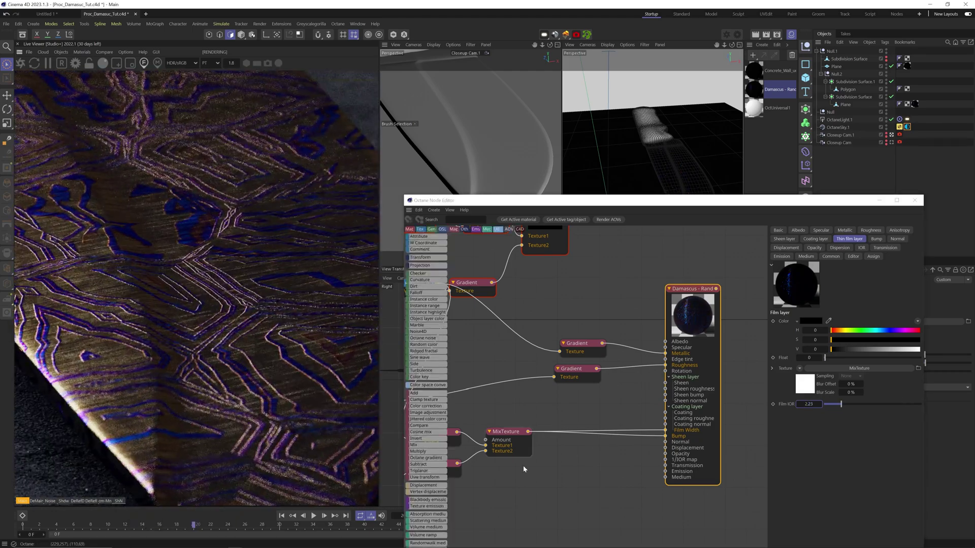
Lower the amount of the bump MixTexture to about 0.39
middle_drag(524, 469, 680, 427)
scroll(616, 434, down, 1)
click(663, 393)
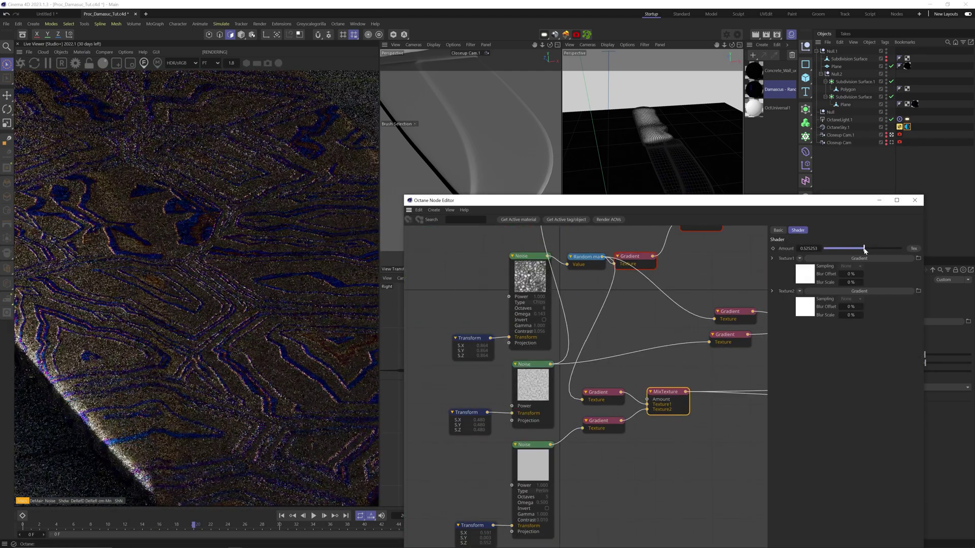
middle_drag(679, 378, 541, 379)
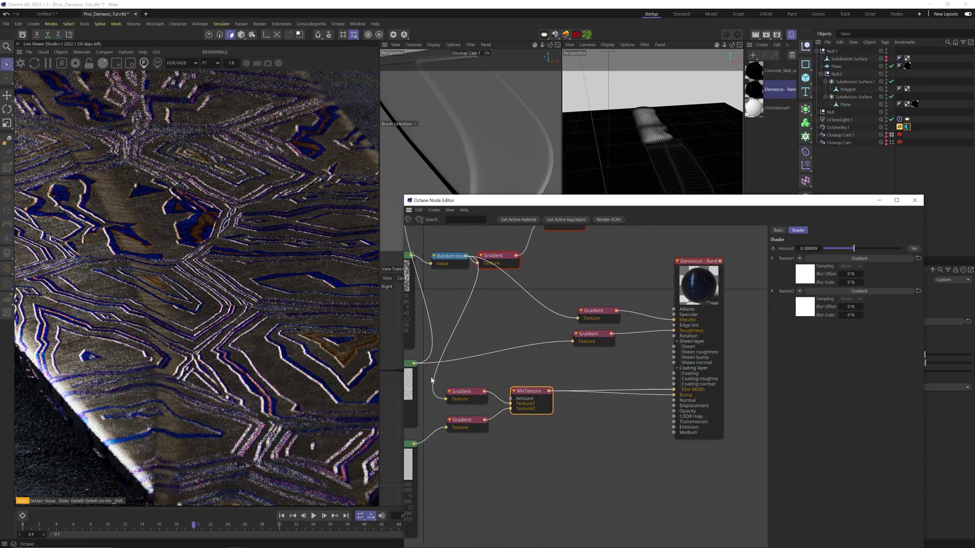
Insert a gradient between the MixTexture and Film Width and move its white knot close to the black one
mouse_move(425, 449)
drag(660, 390, 659, 391)
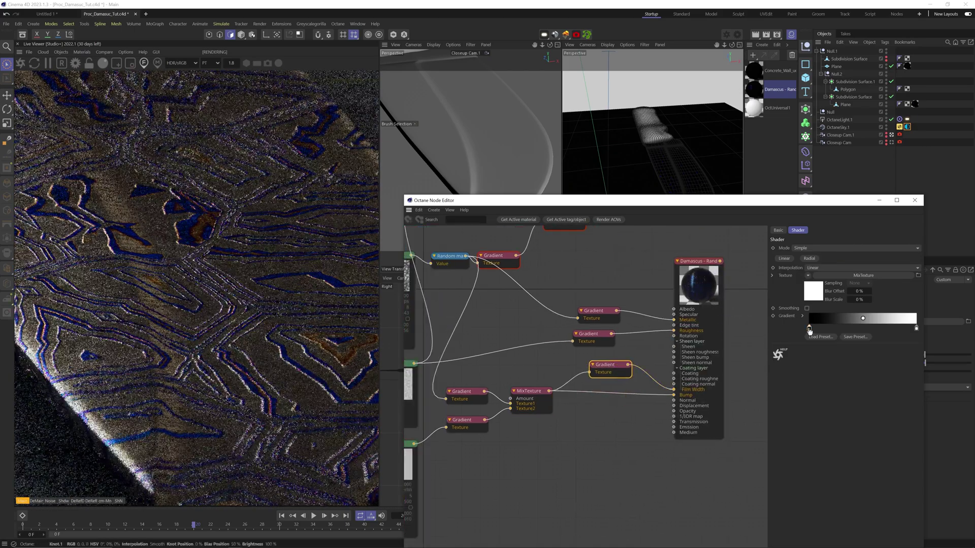
drag(916, 329, 813, 329)
Solo the film width gradient, adjust the brightness of its knots, and return to the full material
right_click(611, 365)
click(620, 375)
right_click(599, 367)
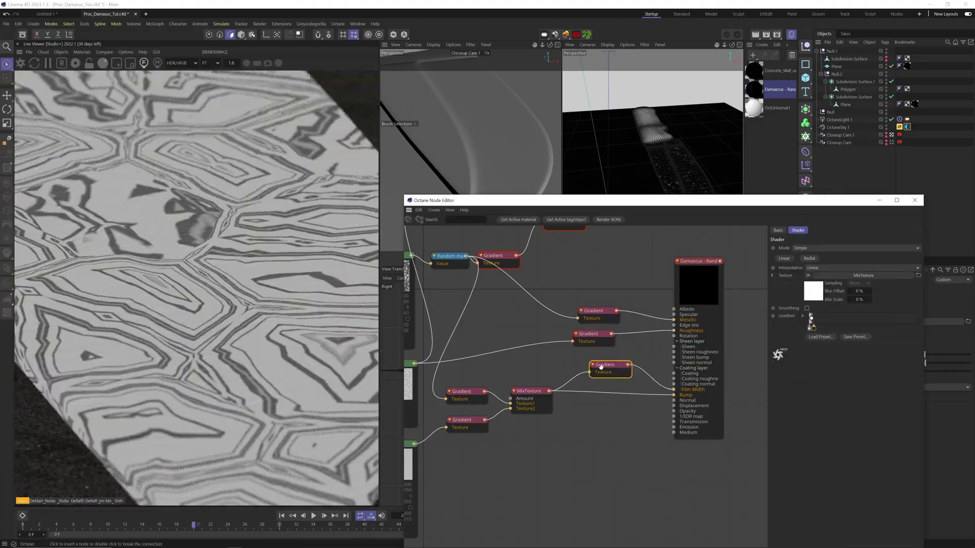
double_click(813, 329)
mouse_move(762, 360)
mouse_down()
mouse_move(805, 360)
mouse_move(774, 360)
mouse_up()
click(794, 372)
double_click(813, 329)
click(794, 372)
double_click(814, 329)
click(794, 372)
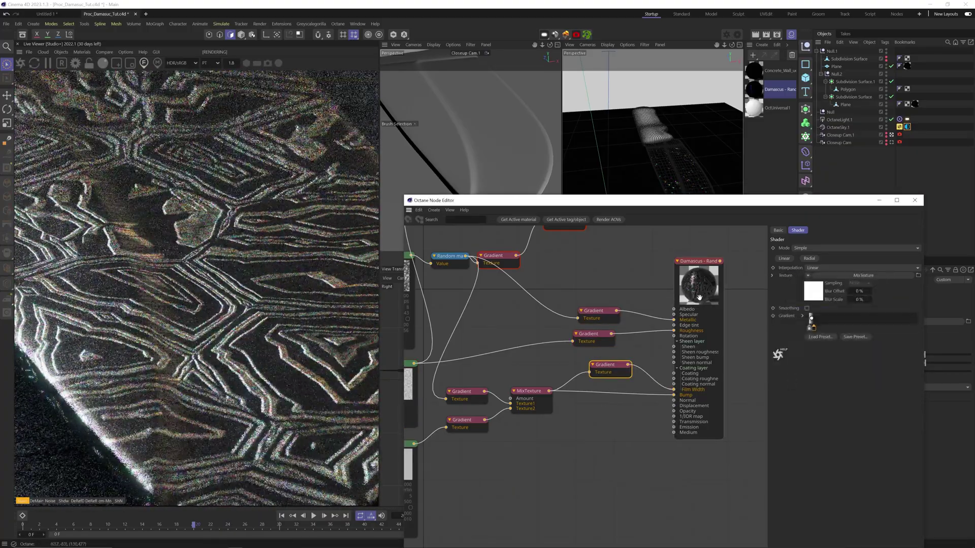
Adjust the Film IOR, brighten the film width gradient's light knot to 81% and move it to about 6.4%
click(710, 262)
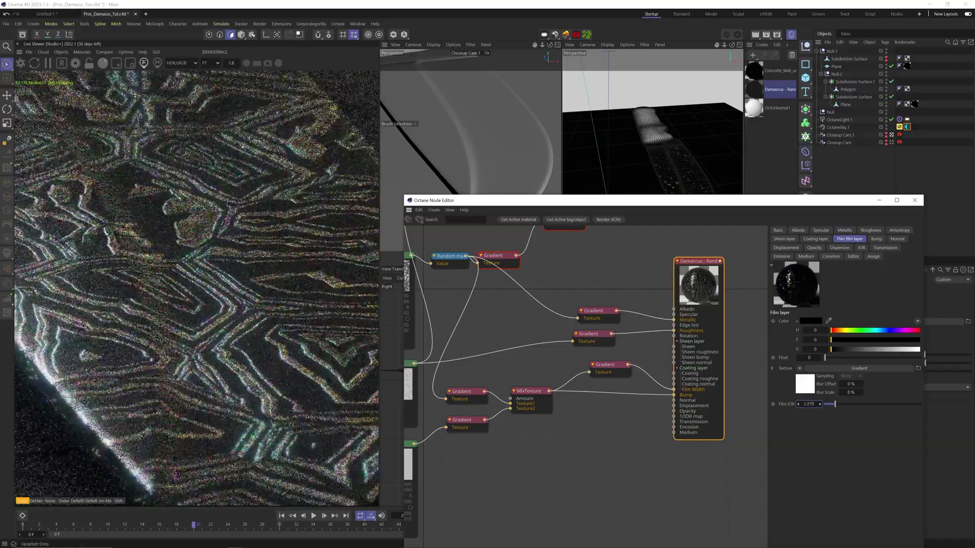
click(611, 366)
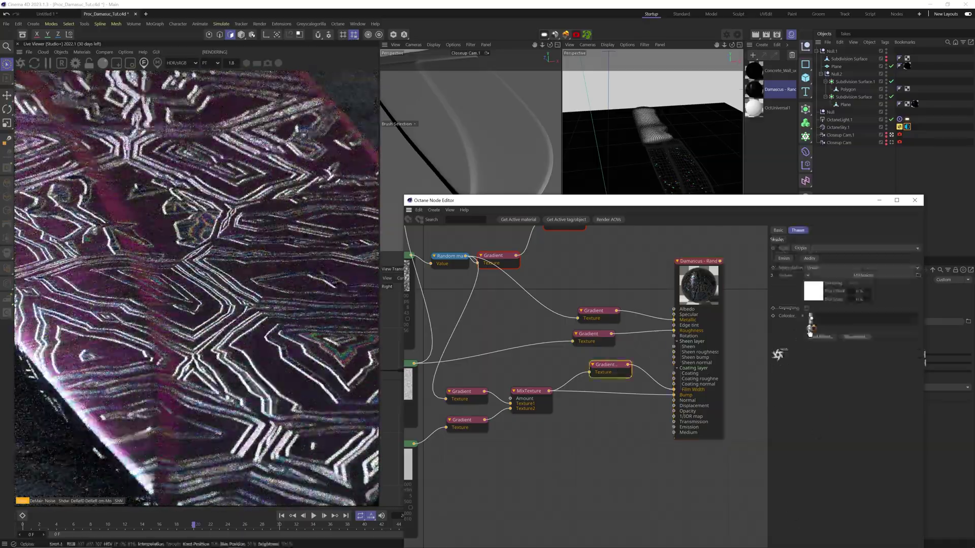
double_click(813, 329)
drag(774, 360, 818, 360)
click(794, 373)
drag(813, 329, 816, 331)
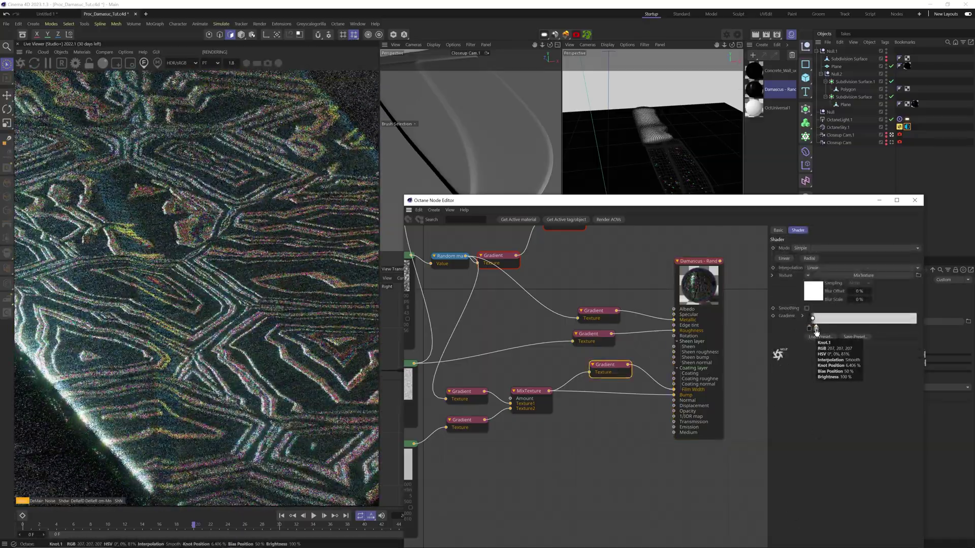
Disconnect the gradient from the Metallic input and set the thin film layer's Film IOR to about 2.15
click(699, 261)
drag(819, 404, 822, 401)
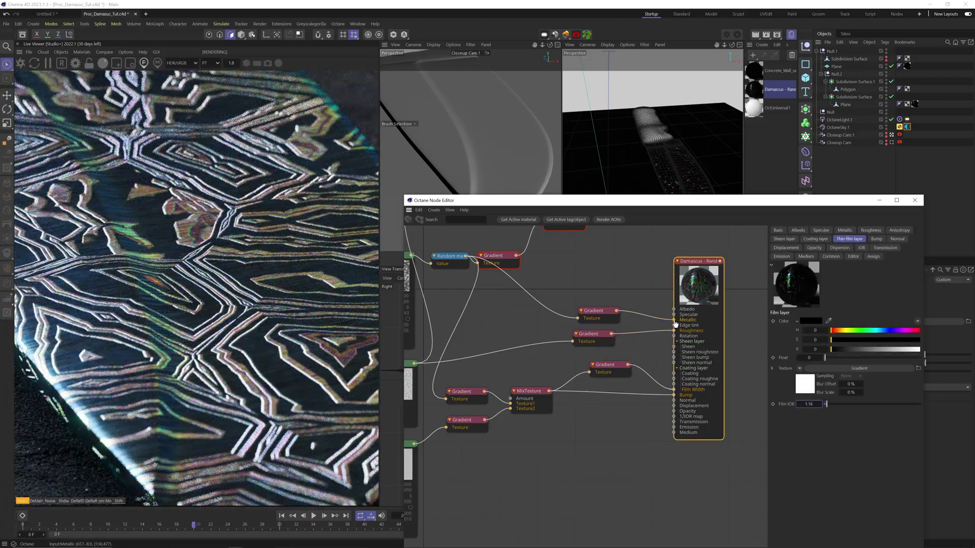
drag(826, 404, 841, 403)
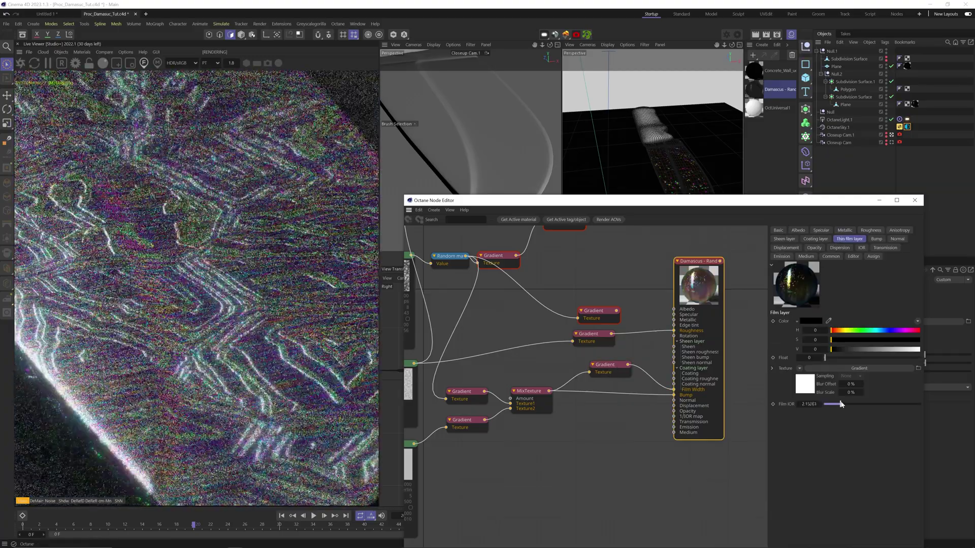
Feed the film width gradient from the Random map and move its light knot close to the dark one
middle_drag(549, 344, 553, 373)
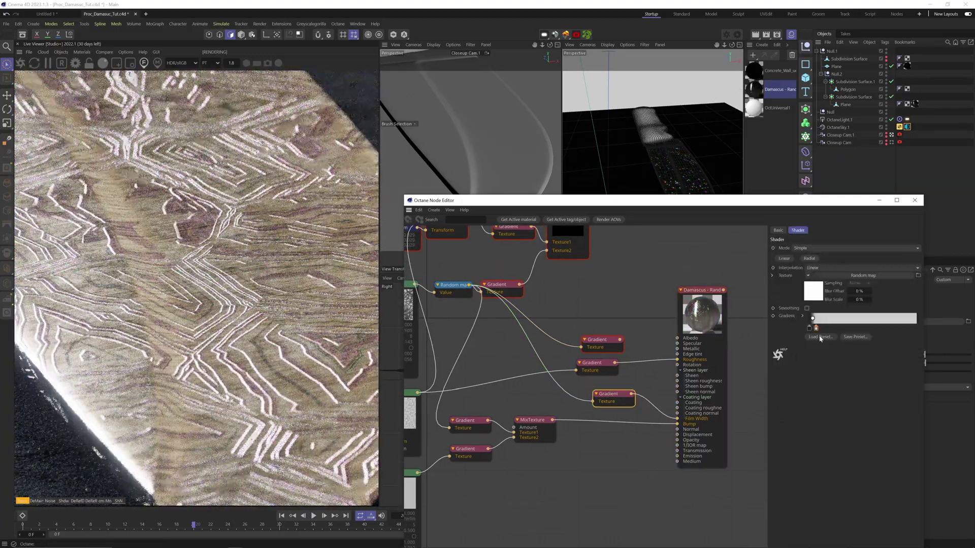
drag(809, 404, 802, 404)
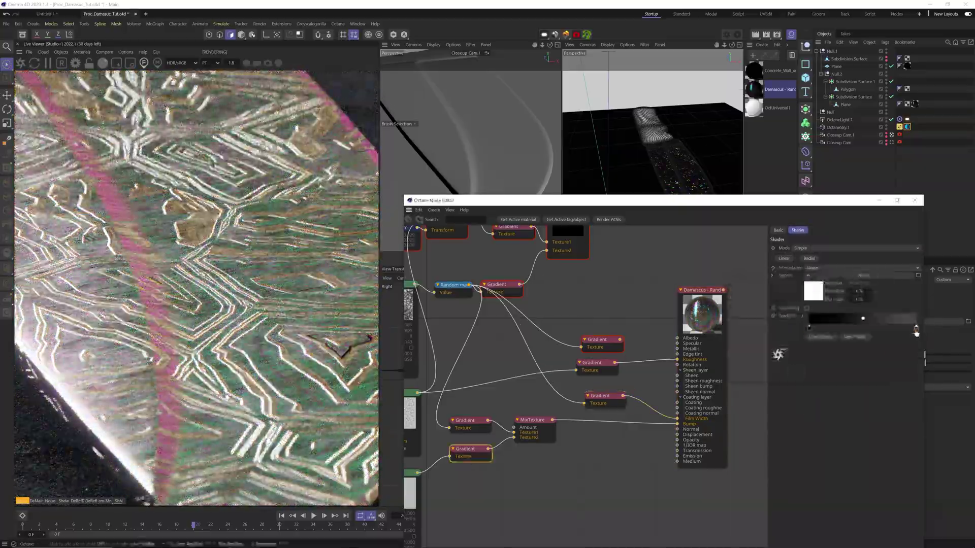
click(601, 397)
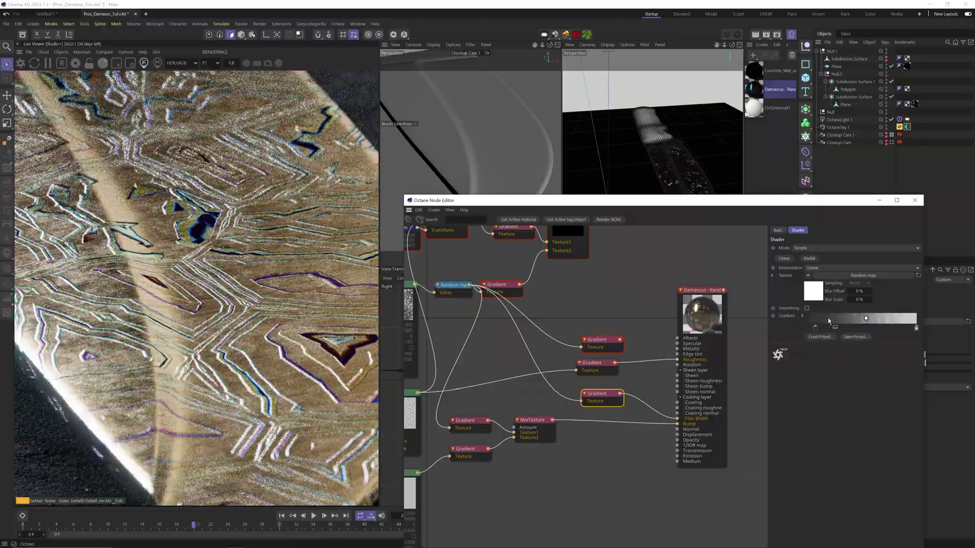
drag(915, 328, 872, 328)
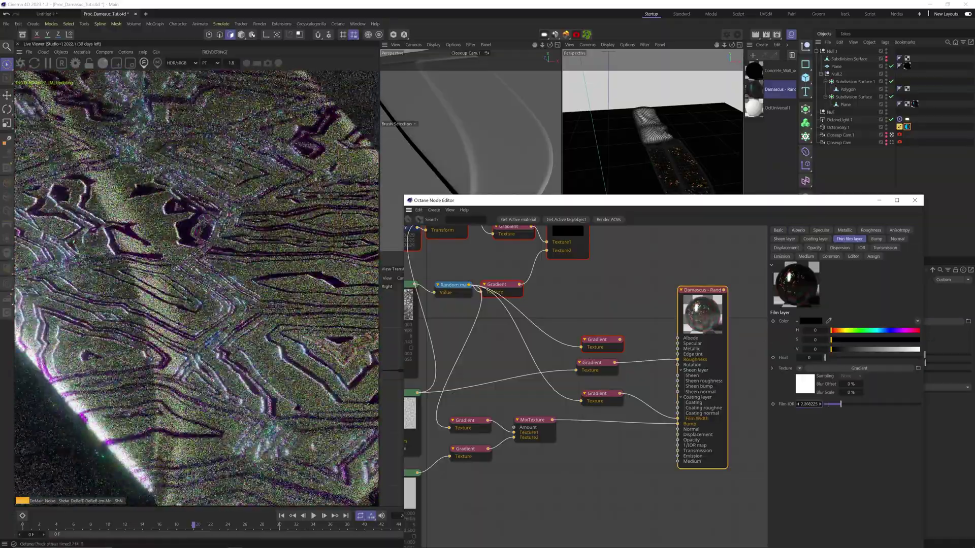
right_click(590, 400)
click(618, 419)
drag(916, 329, 821, 334)
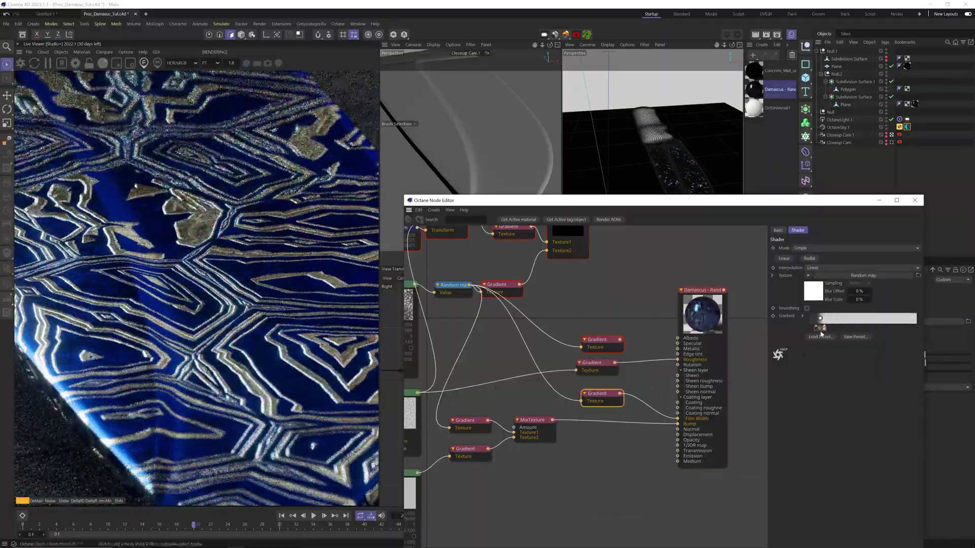
Switch the pattern noise type to Perlin and set the scale of its Transform to about 0.177
middle_drag(465, 331, 613, 440)
click(544, 413)
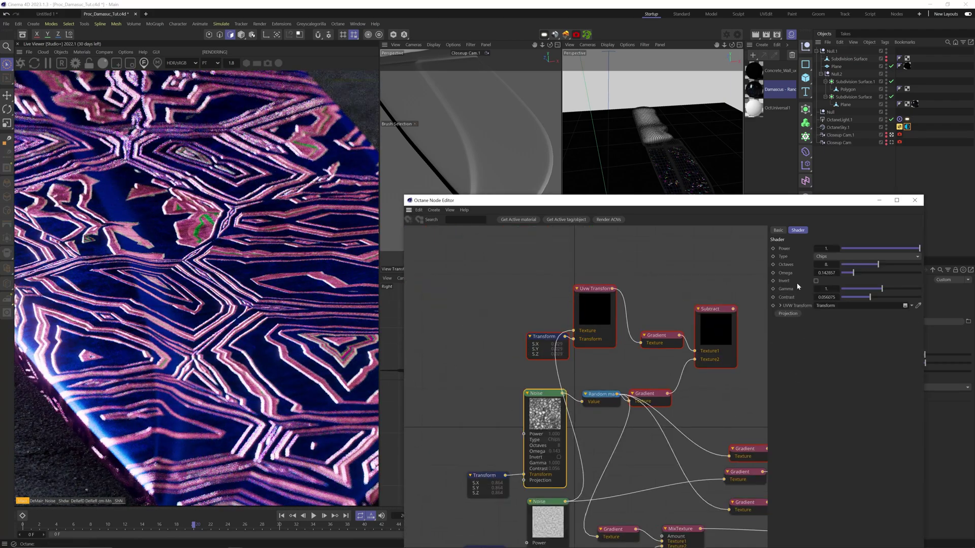
click(837, 257)
click(829, 266)
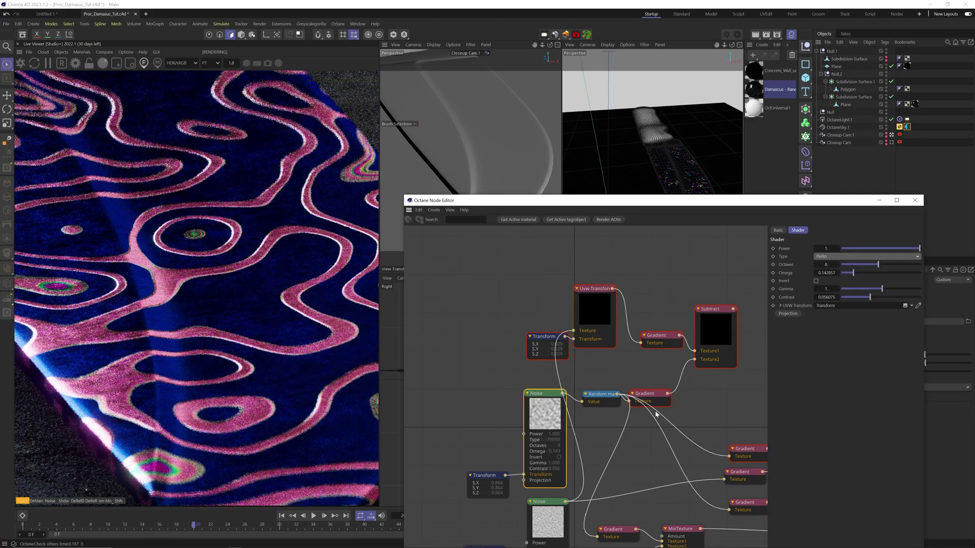
scroll(311, 271, down, 3)
click(488, 476)
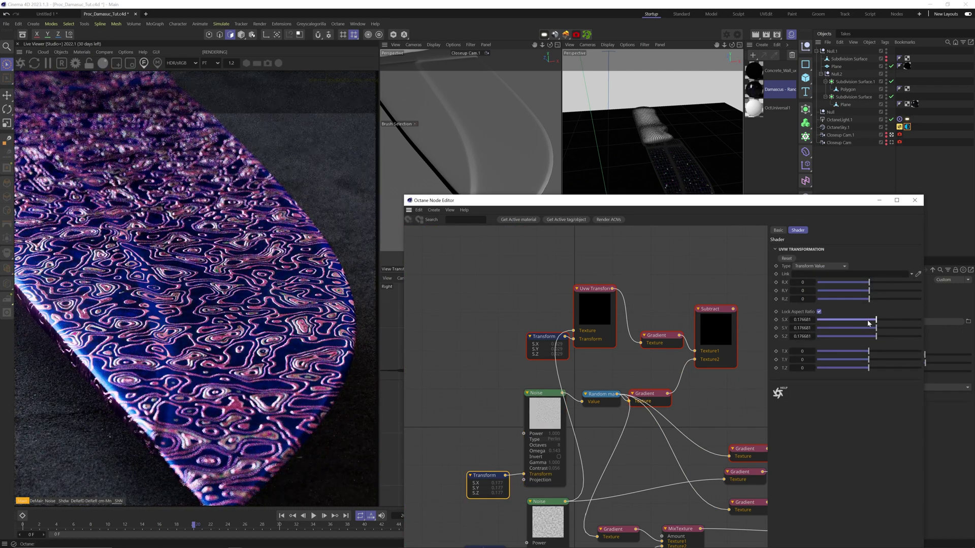
Solo the film width gradient and check the settings of its dark and light knots
middle_drag(762, 483, 594, 349)
right_click(585, 373)
click(614, 383)
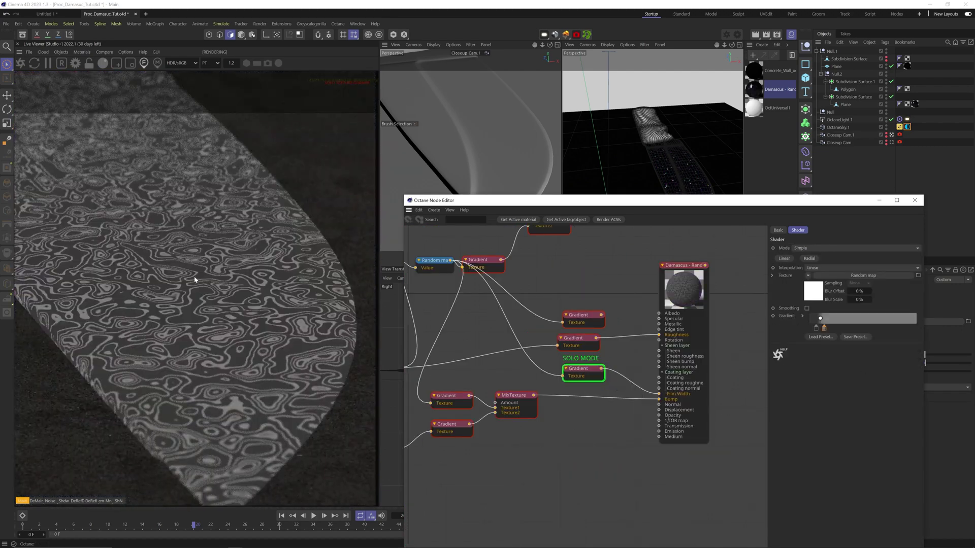
double_click(816, 327)
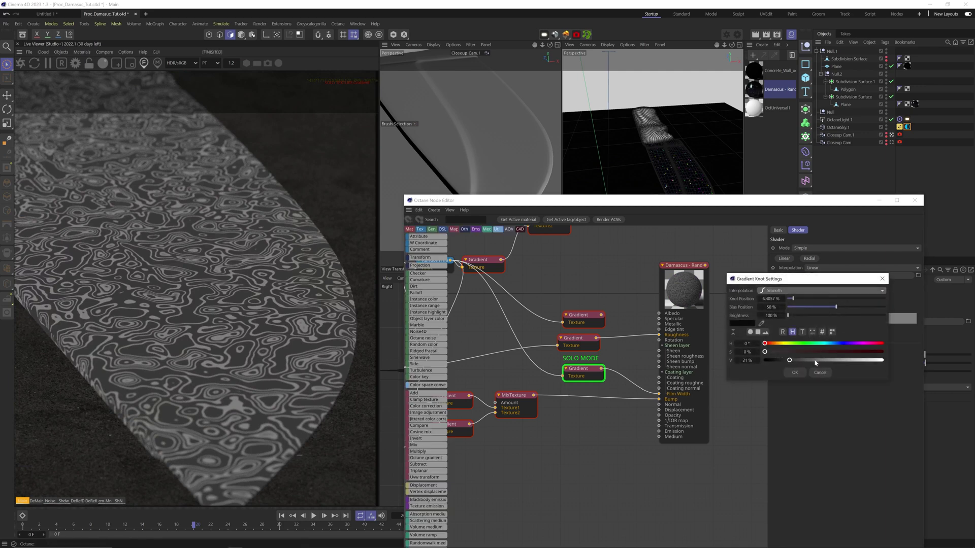
click(825, 372)
double_click(825, 330)
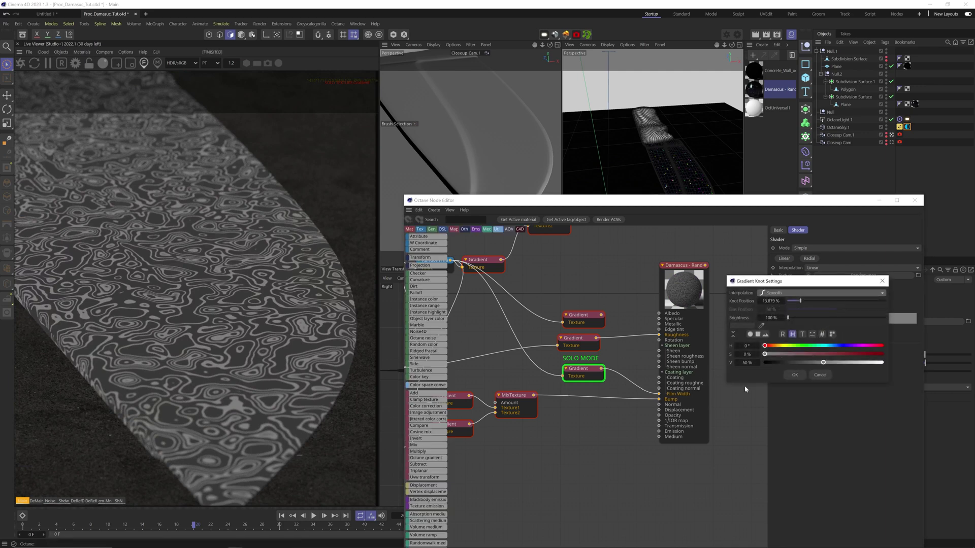
click(818, 376)
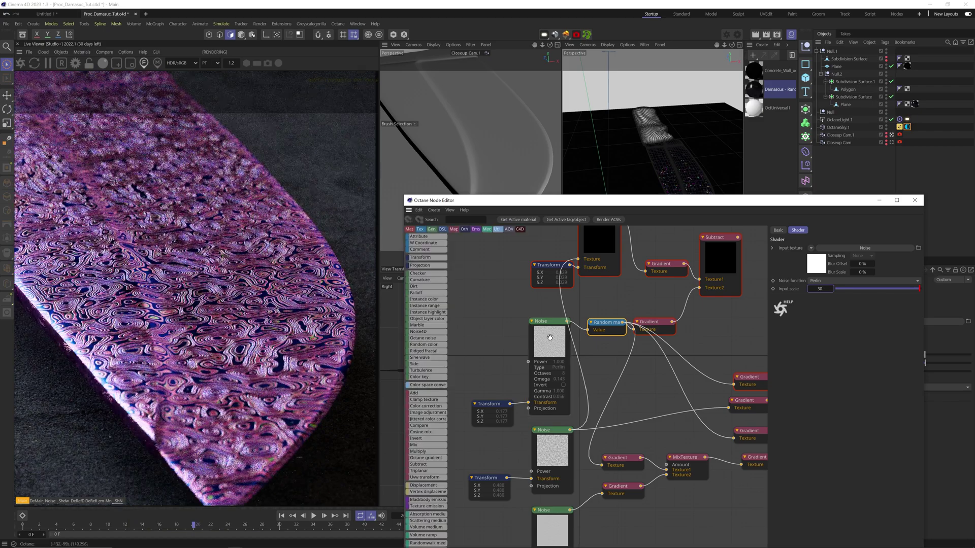
Increase the pattern noise's Transform scale and set its omega to about 0.36 and gamma to about 0.43
click(489, 404)
drag(874, 321, 883, 320)
click(543, 321)
drag(852, 273, 874, 289)
scroll(203, 284, down, 4)
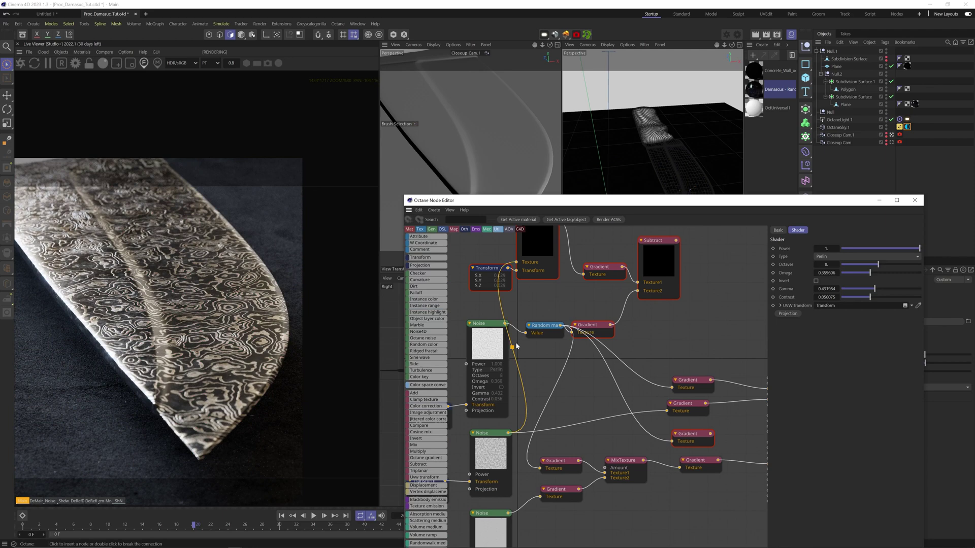
Add a Noise4D node and connect it to the Random map in place of the Octane pattern noise
scroll(432, 406, down, 10)
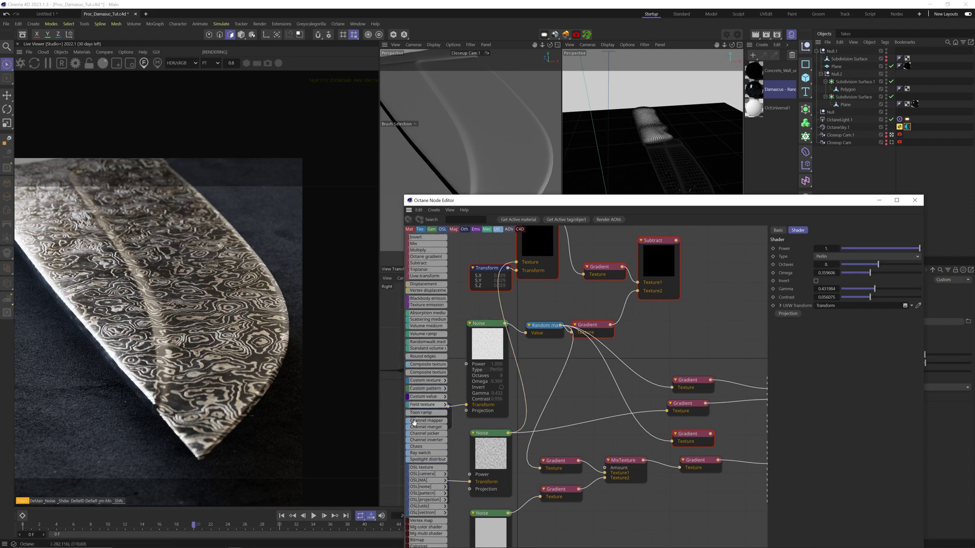
scroll(421, 426, up, 10)
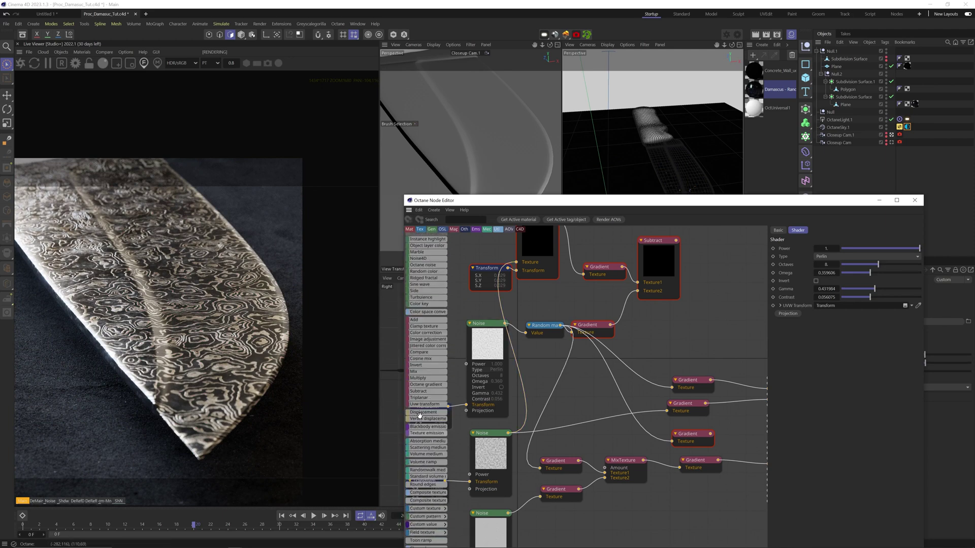
drag(561, 374, 559, 375)
drag(571, 378, 518, 352)
drag(544, 350, 526, 334)
drag(487, 306, 439, 419)
key(Delete)
drag(539, 363, 487, 341)
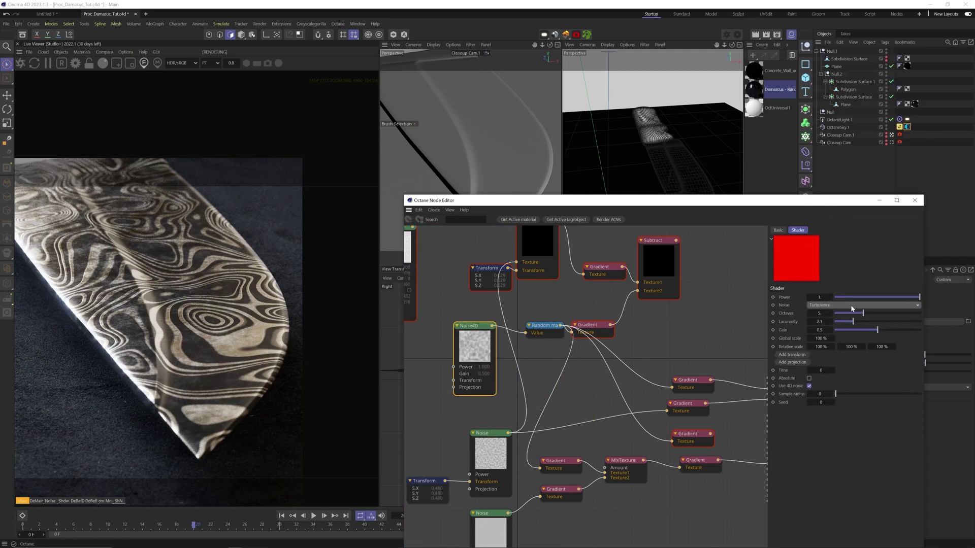
Try two other noise types on the Noise4D node in place of Turbulence
click(863, 305)
click(848, 284)
scroll(157, 335, up, 7)
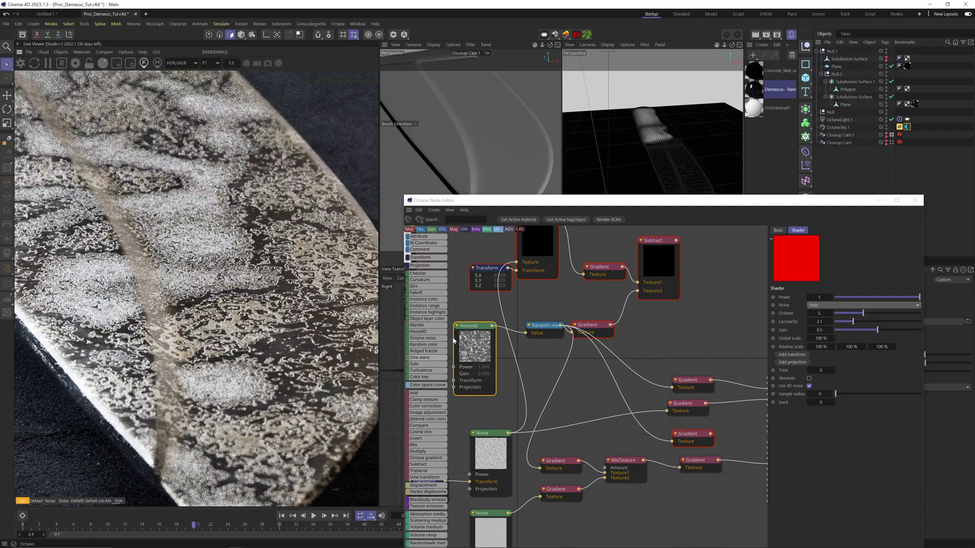
click(858, 305)
click(828, 178)
Add a Transform with a scale of about 0.08 to the Noise4D node and try the Naki and Cranal noise types
click(792, 355)
drag(474, 326, 490, 325)
click(858, 305)
click(820, 136)
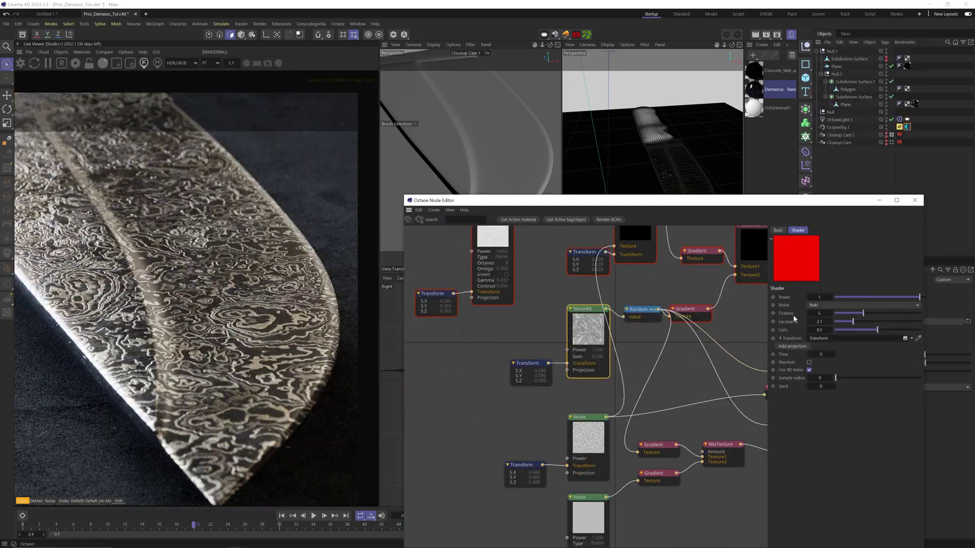
click(838, 305)
click(822, 145)
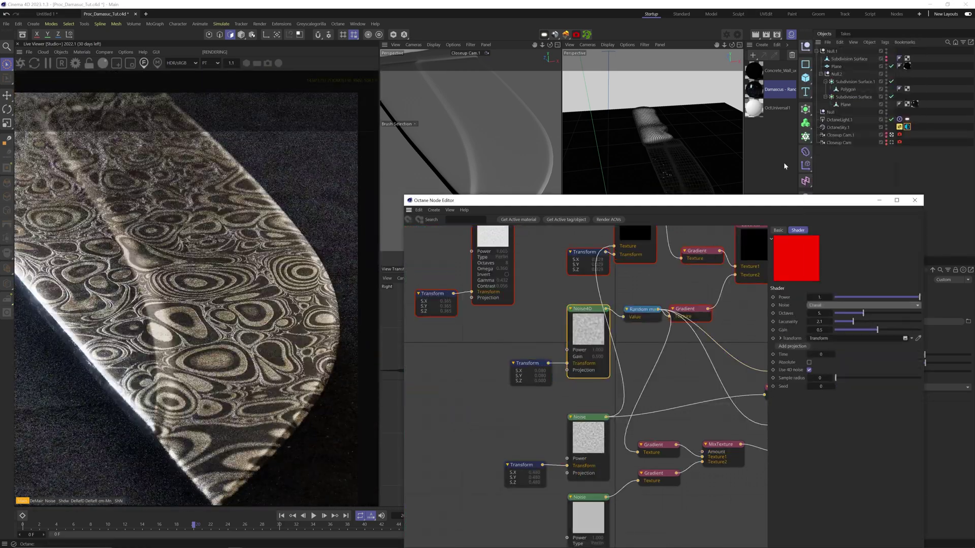
Try further noise types on the Noise4D node, ending with Zada
click(853, 305)
click(858, 69)
click(853, 305)
click(849, 53)
click(863, 305)
click(820, 269)
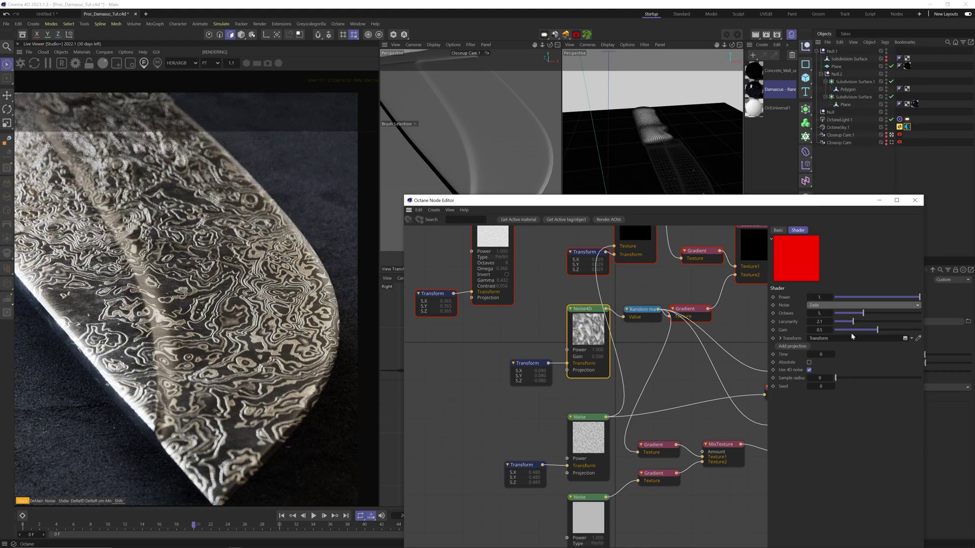
Connect a new Marble node to the Random map in place of Noise4D and give it a Transform with a scale of about 0.11
mouse_move(433, 398)
scroll(433, 396, down, 3)
drag(425, 315, 531, 327)
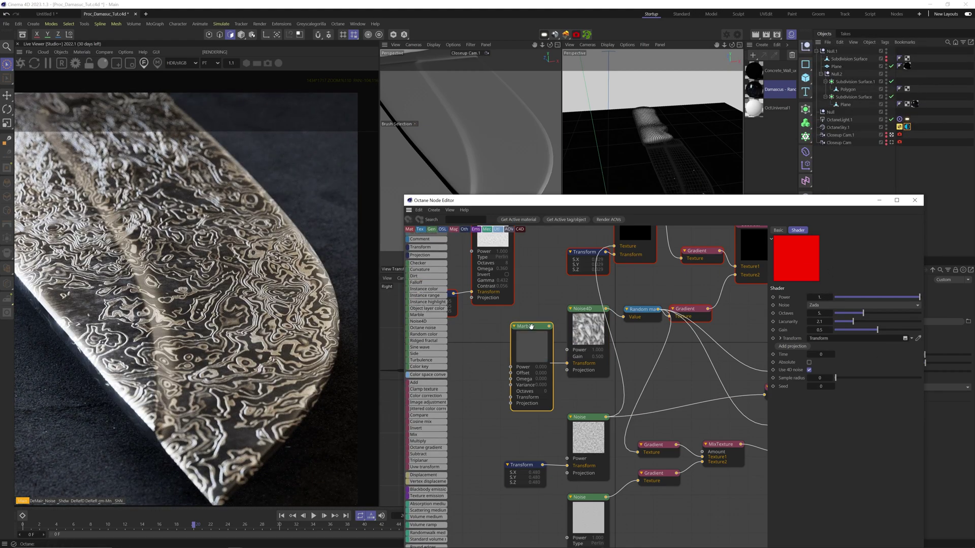
drag(619, 319, 623, 317)
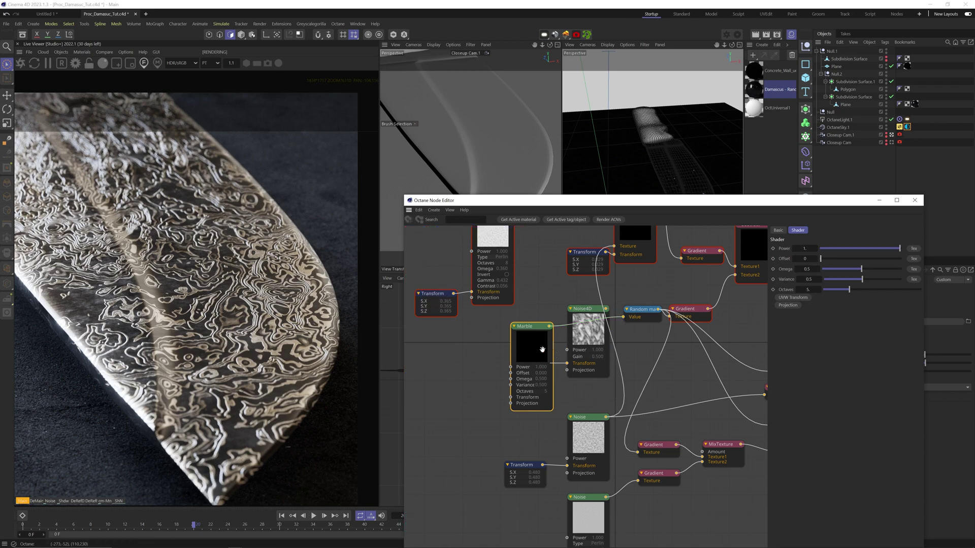
click(804, 300)
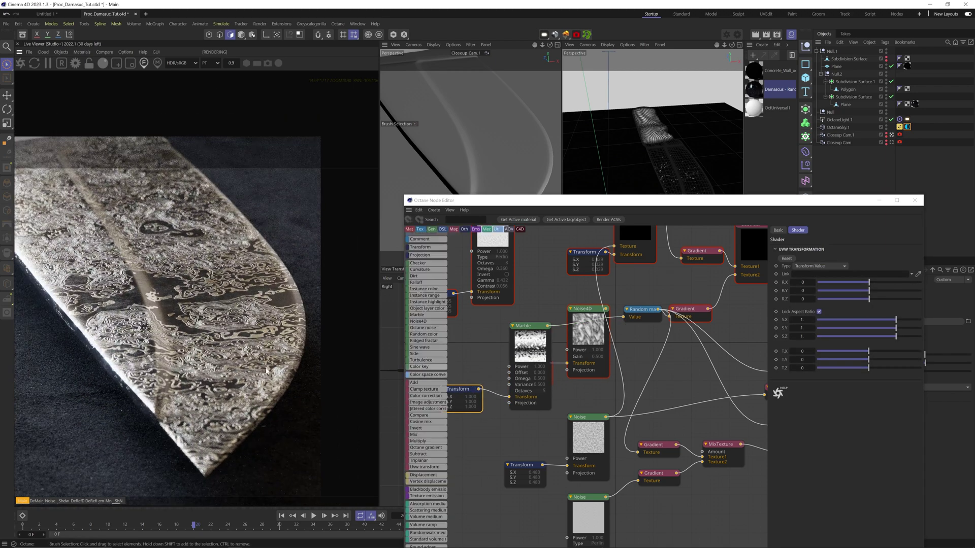
drag(896, 319, 870, 323)
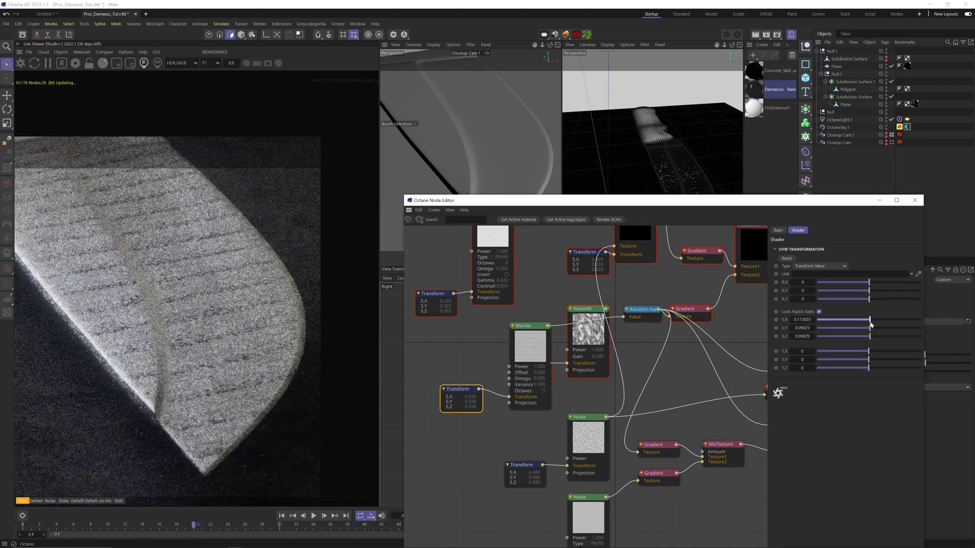
Lower the Marble node's variance to about 0.117 and its omega to about 0.257
click(533, 341)
drag(862, 280, 831, 285)
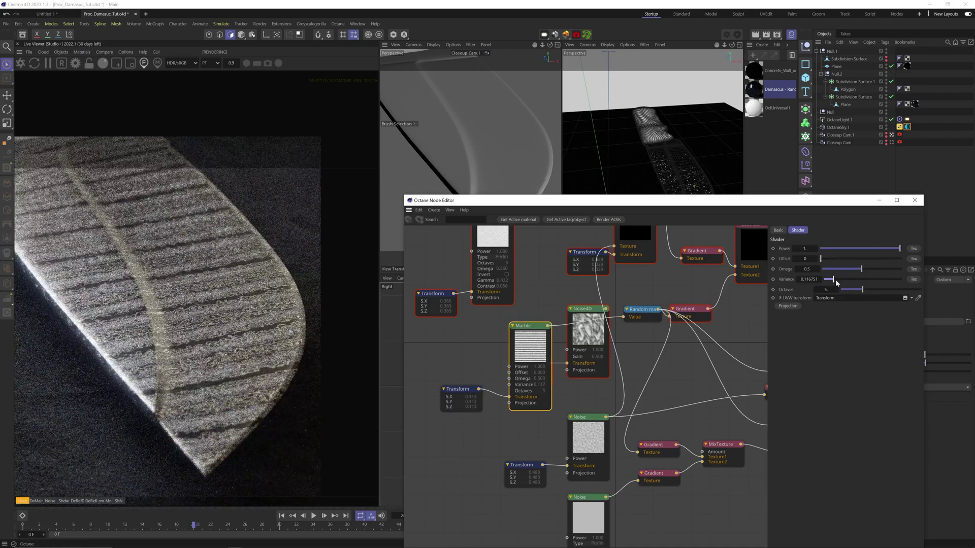
scroll(233, 367, up, 4)
middle_drag(233, 367, 190, 368)
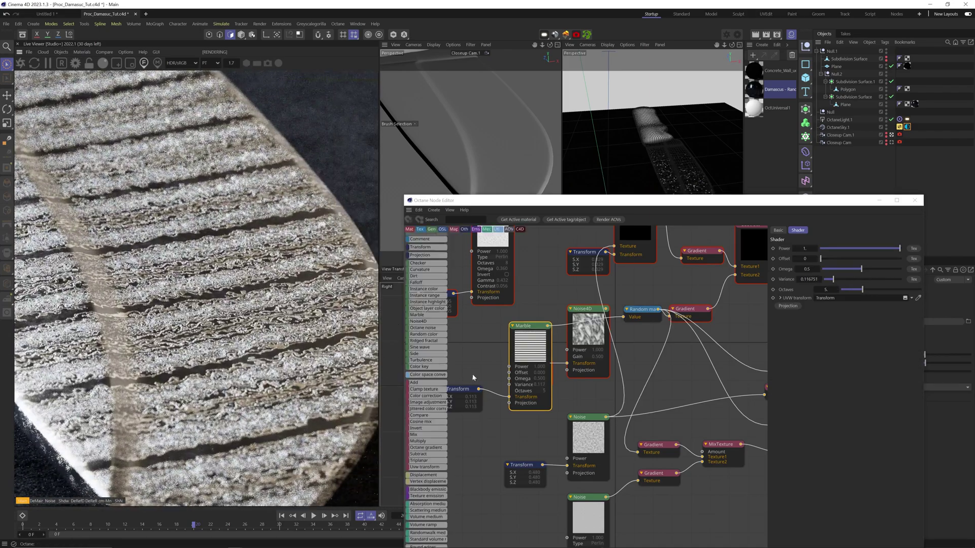
click(842, 270)
Set the Random map's input scale to 11 and check the Marble pattern on the blade
click(658, 312)
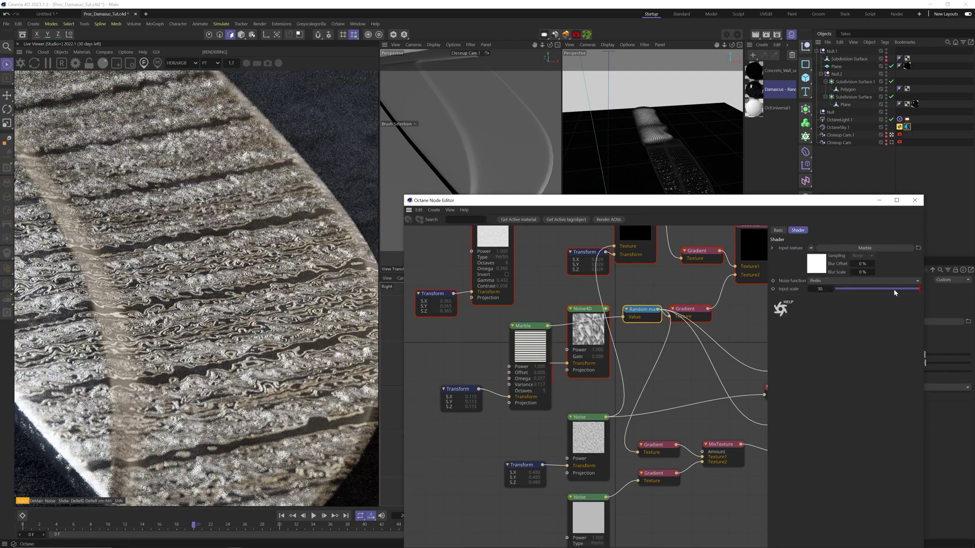
scroll(303, 331, down, 2)
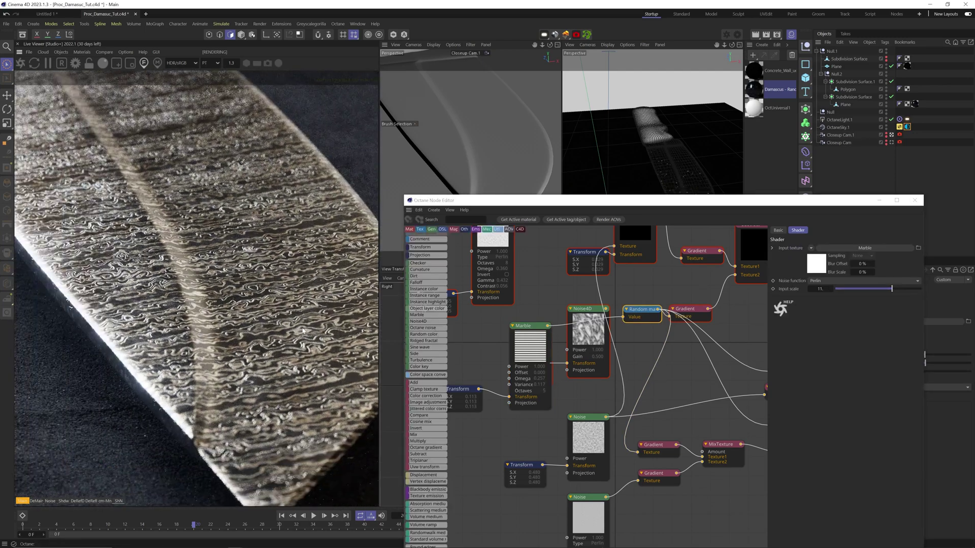
middle_drag(303, 331, 270, 359)
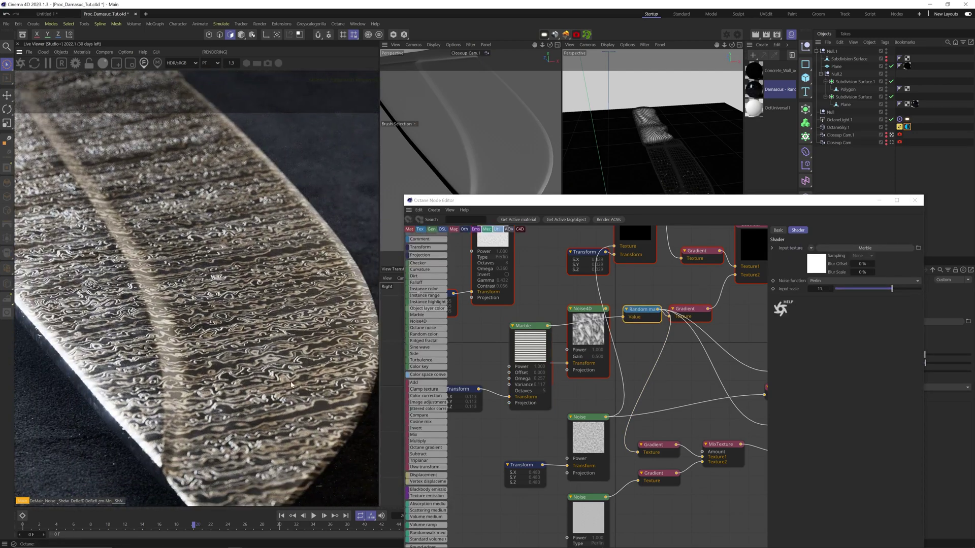
Add a Moire mosaic pattern node, connect it to the Random map in place of Marble, and move the unused nodes aside
scroll(430, 482, down, 5)
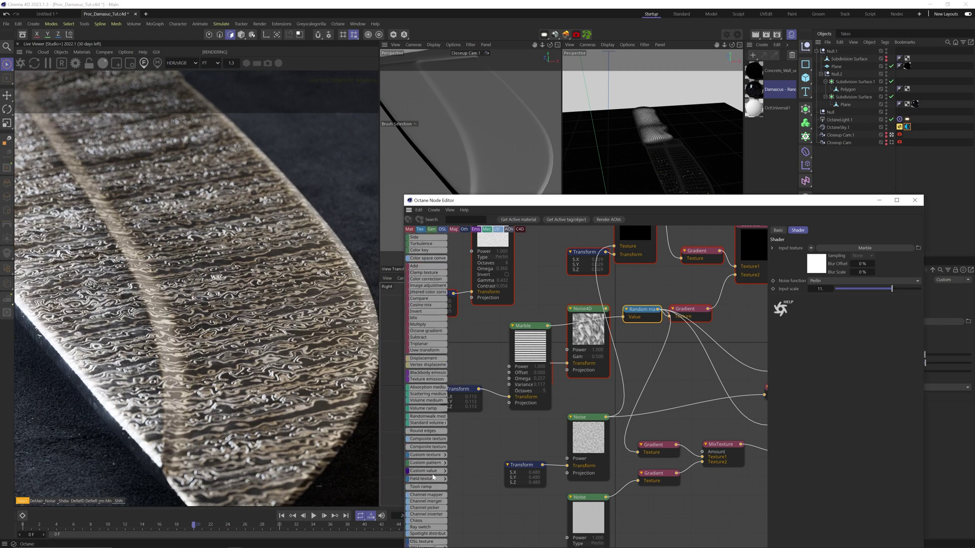
mouse_move(436, 463)
scroll(455, 427, down, 3)
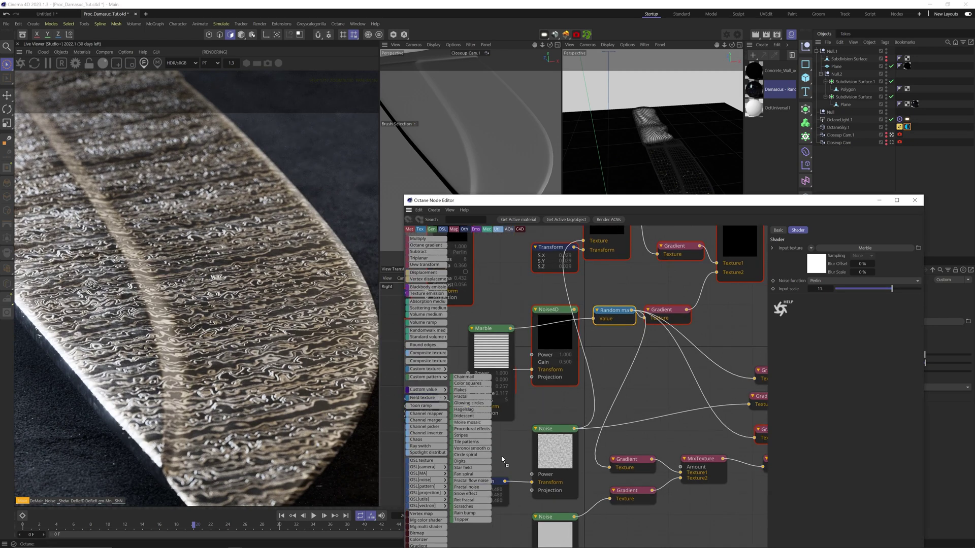
drag(501, 459, 529, 463)
middle_drag(533, 464, 554, 428)
drag(555, 428, 527, 416)
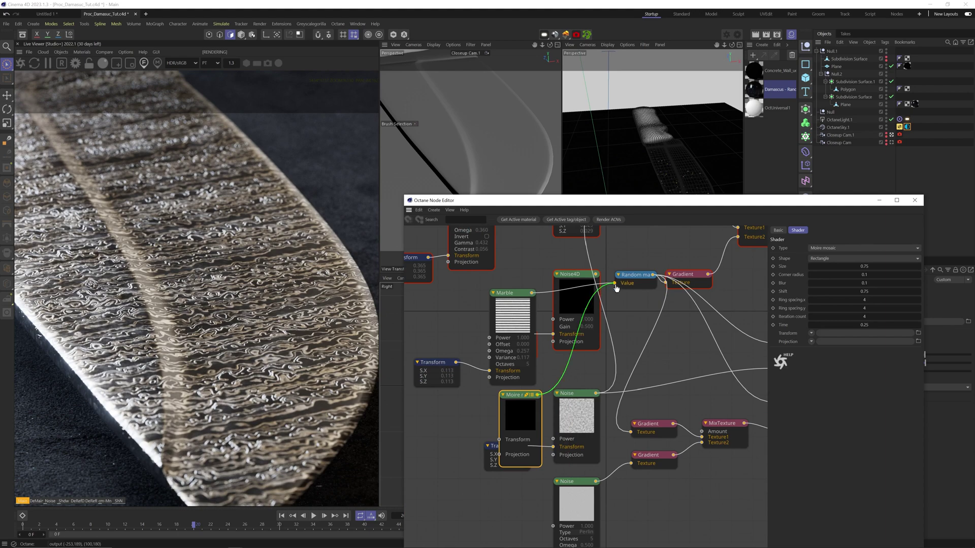
drag(616, 288, 429, 376)
shift+drag(568, 298, 437, 290)
drag(507, 398, 538, 285)
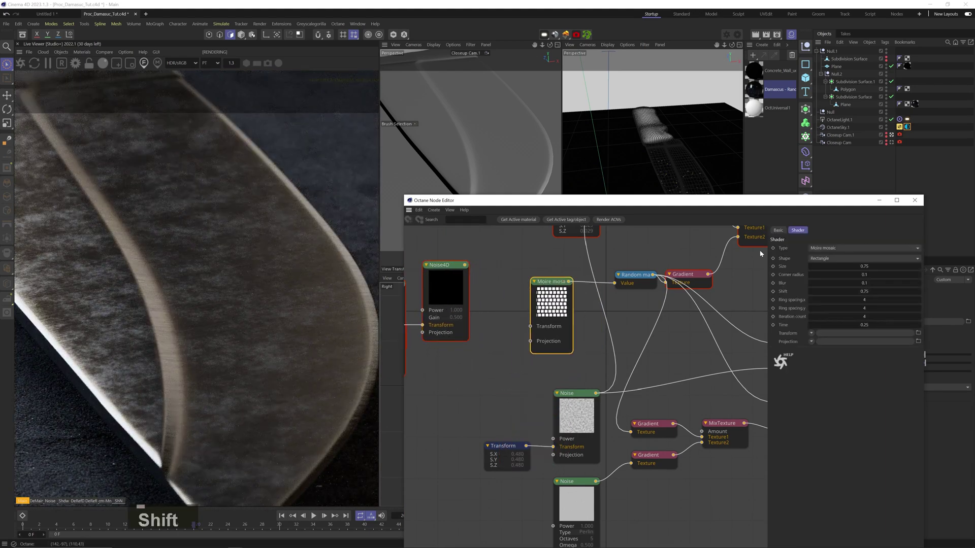
Set the Moire mosaic's shape to Circle and blur to about 0.66, and raise the Random map's input scale
click(843, 258)
drag(856, 283, 893, 291)
click(633, 276)
drag(821, 288, 965, 282)
click(551, 282)
click(843, 258)
click(823, 286)
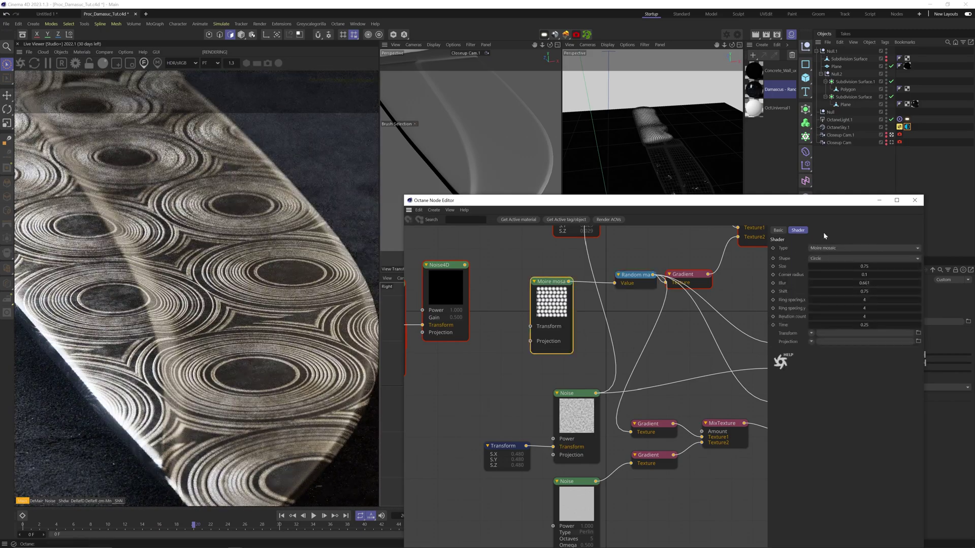
Change the Moire mosaic to the Ring shape with a size of 0.875 and a blur of 1
mouse_move(857, 282)
mouse_down()
mouse_move(829, 285)
mouse_move(864, 266)
mouse_up()
scroll(160, 346, down, 5)
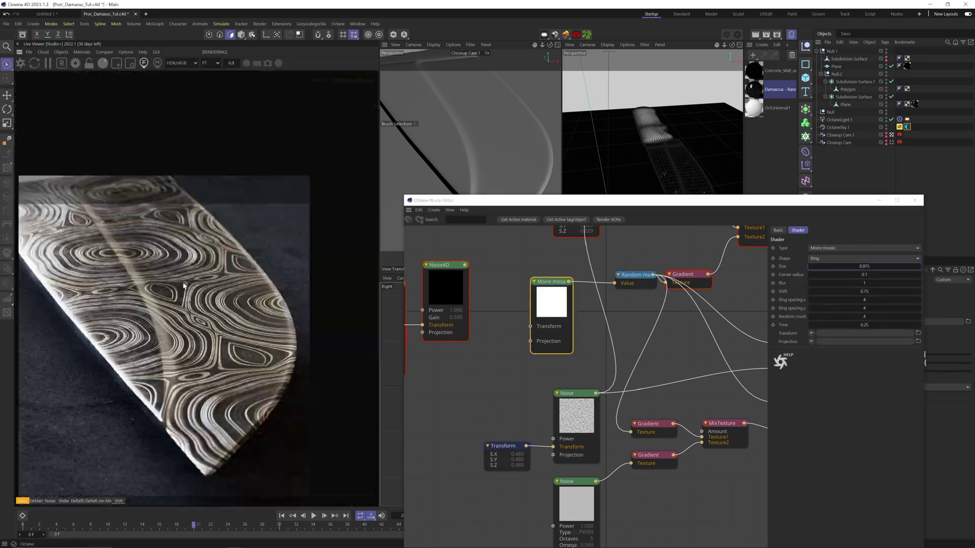
scroll(159, 346, up, 2)
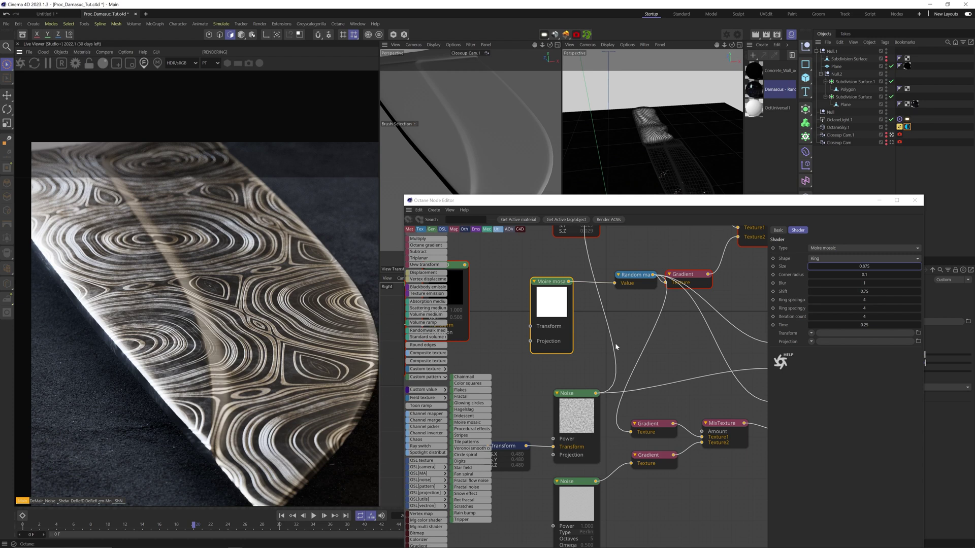